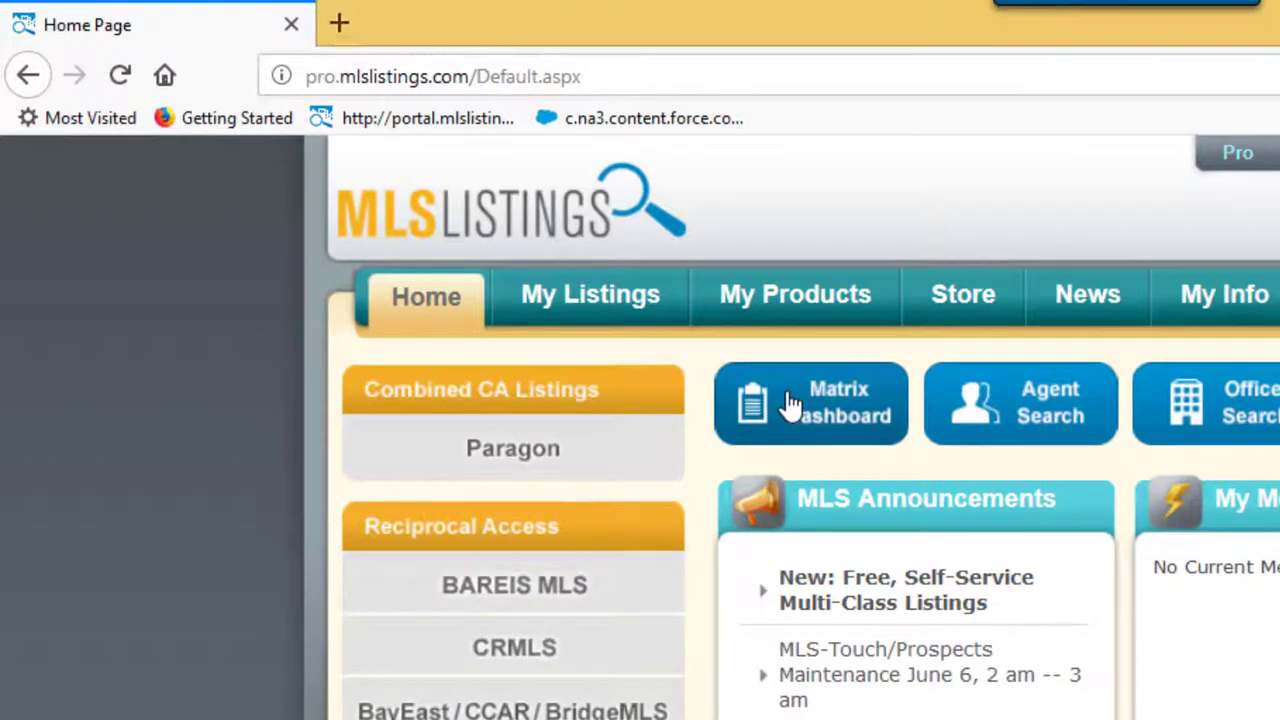
# - Open the Matrix dashboard and place the Market Watch panel in the middle column above Concierge
pyautogui.click(788, 404)
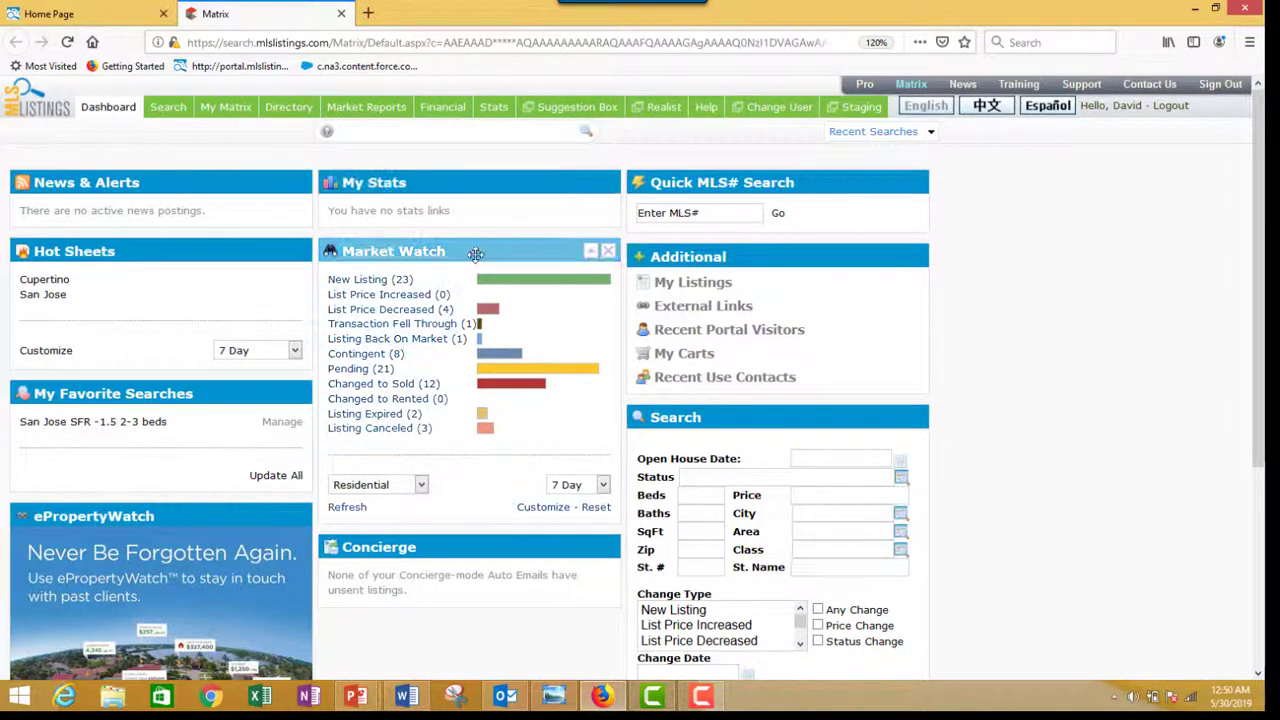
pyautogui.moveTo(394, 256); pyautogui.dragTo(45, 262)
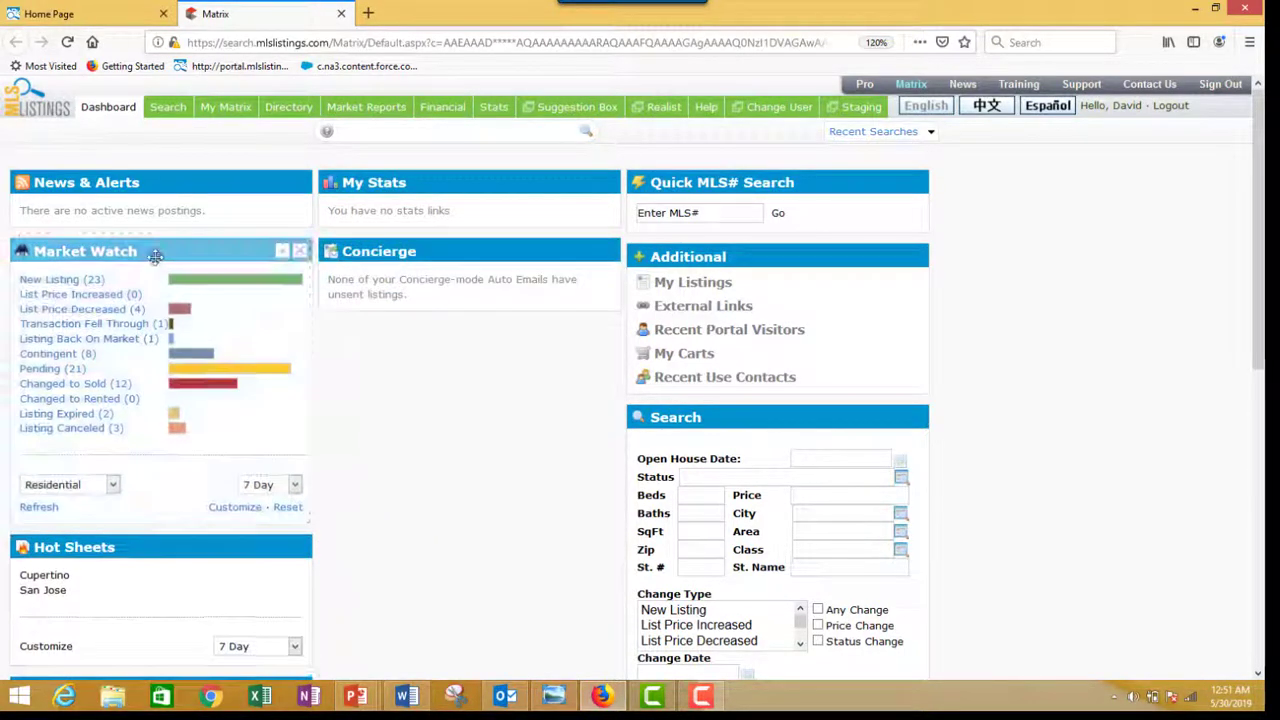
pyautogui.click(300, 250)
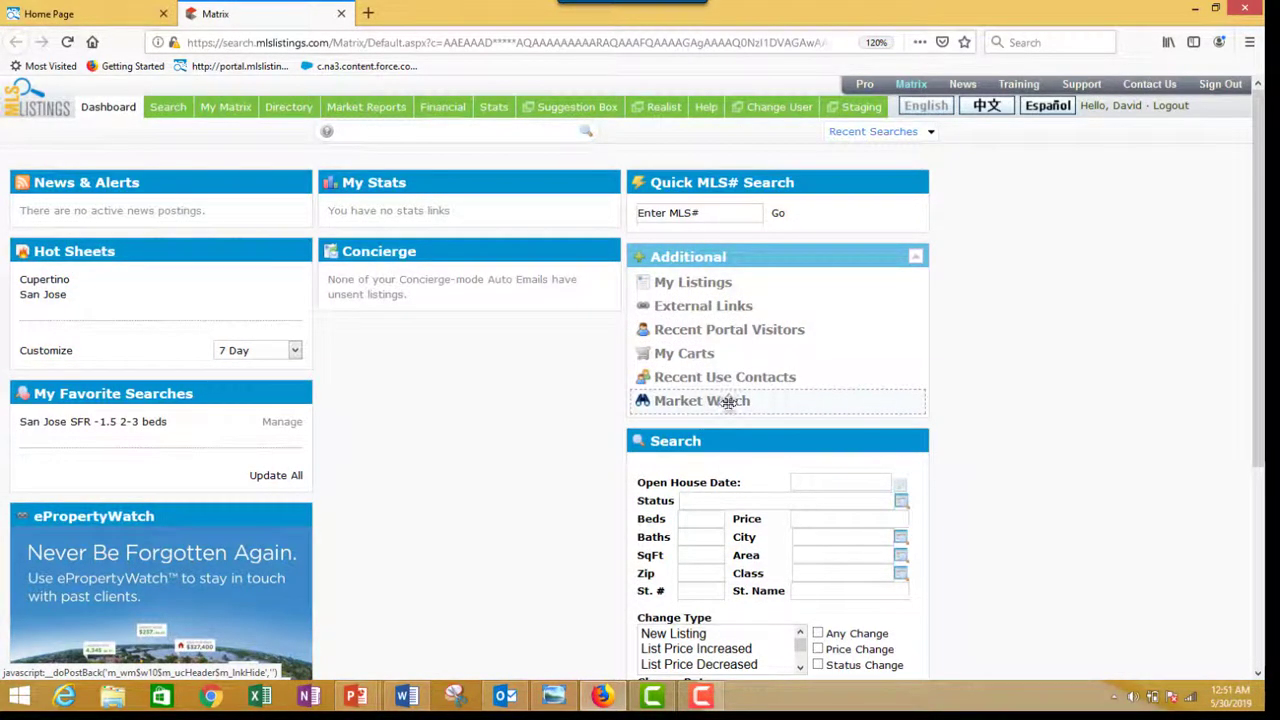
pyautogui.moveTo(728, 401); pyautogui.dragTo(410, 255)
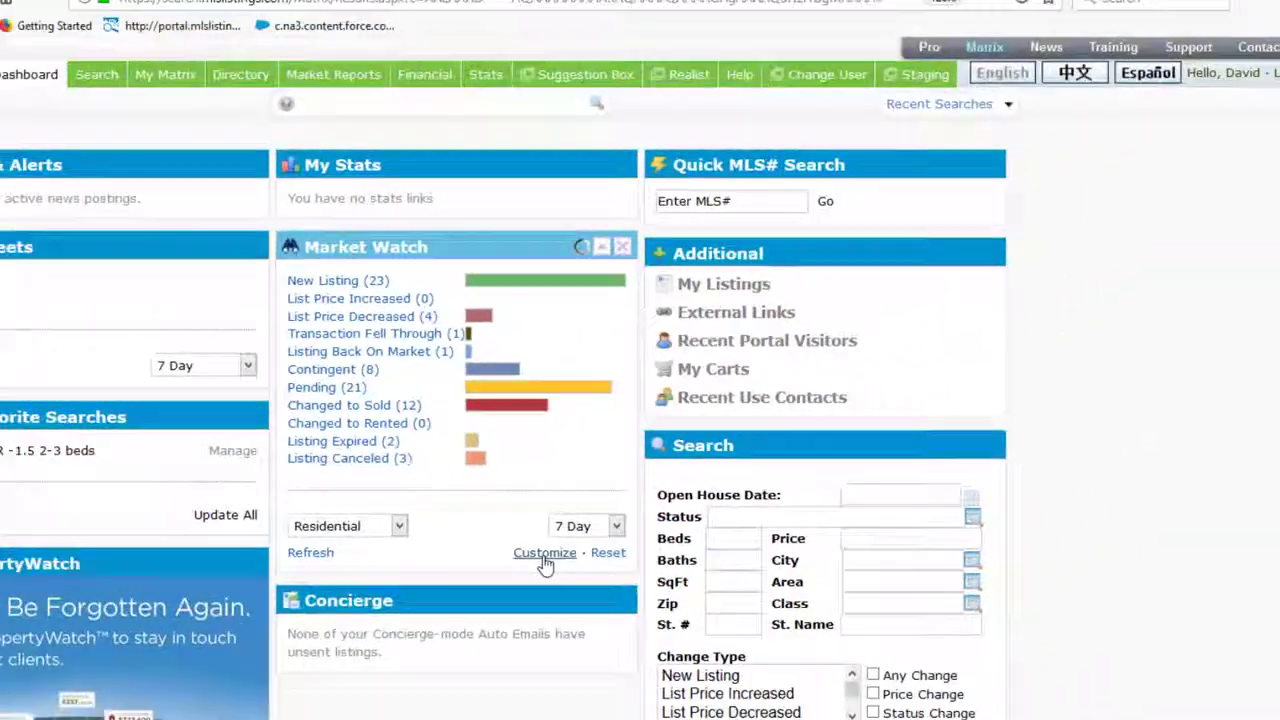
# - Customize Market Watch so its City filter lists Sunnyvale and Campbell
pyautogui.click(522, 665)
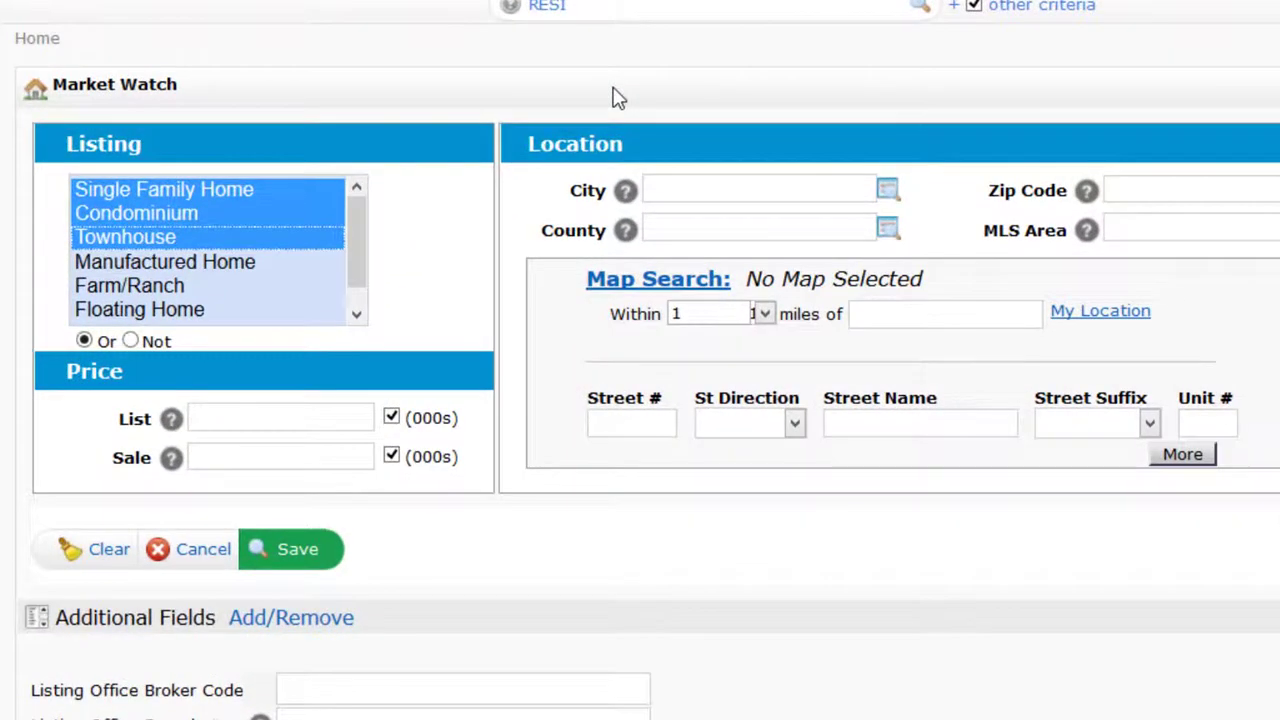
pyautogui.click(706, 190)
pyautogui.write('sunnyvale')
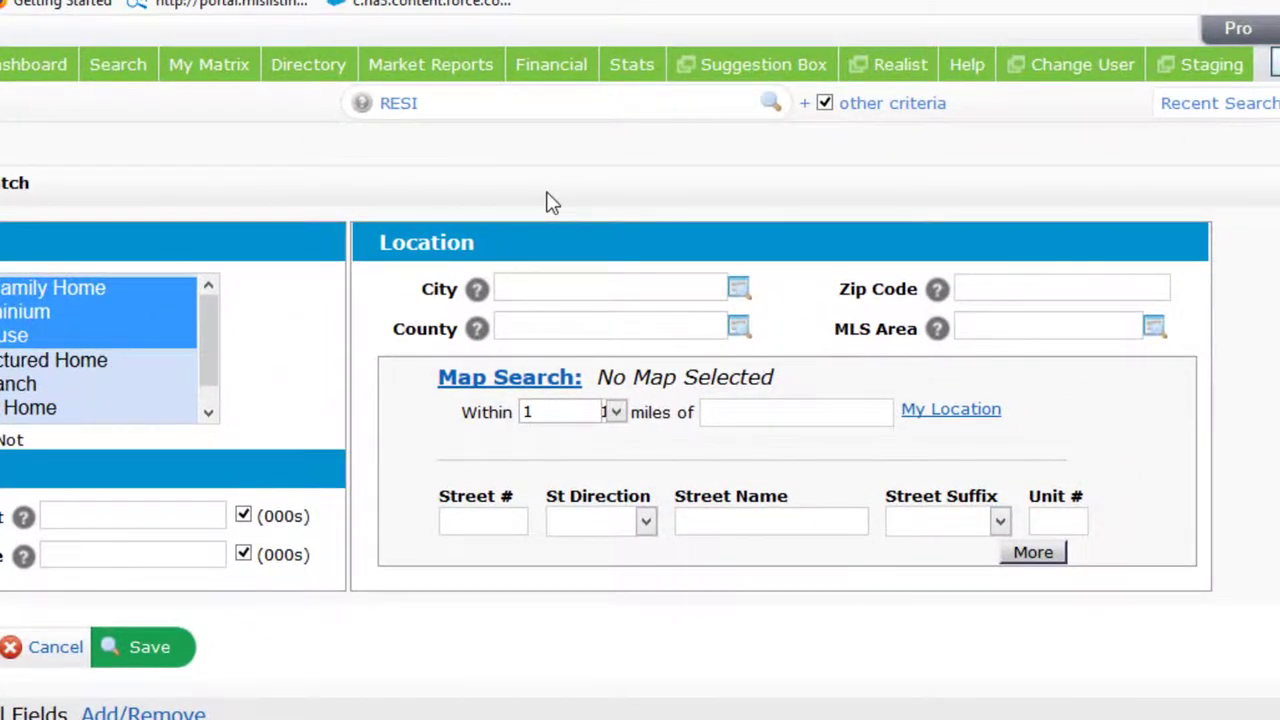
pyautogui.click(537, 282)
pyautogui.write('sunnyv')
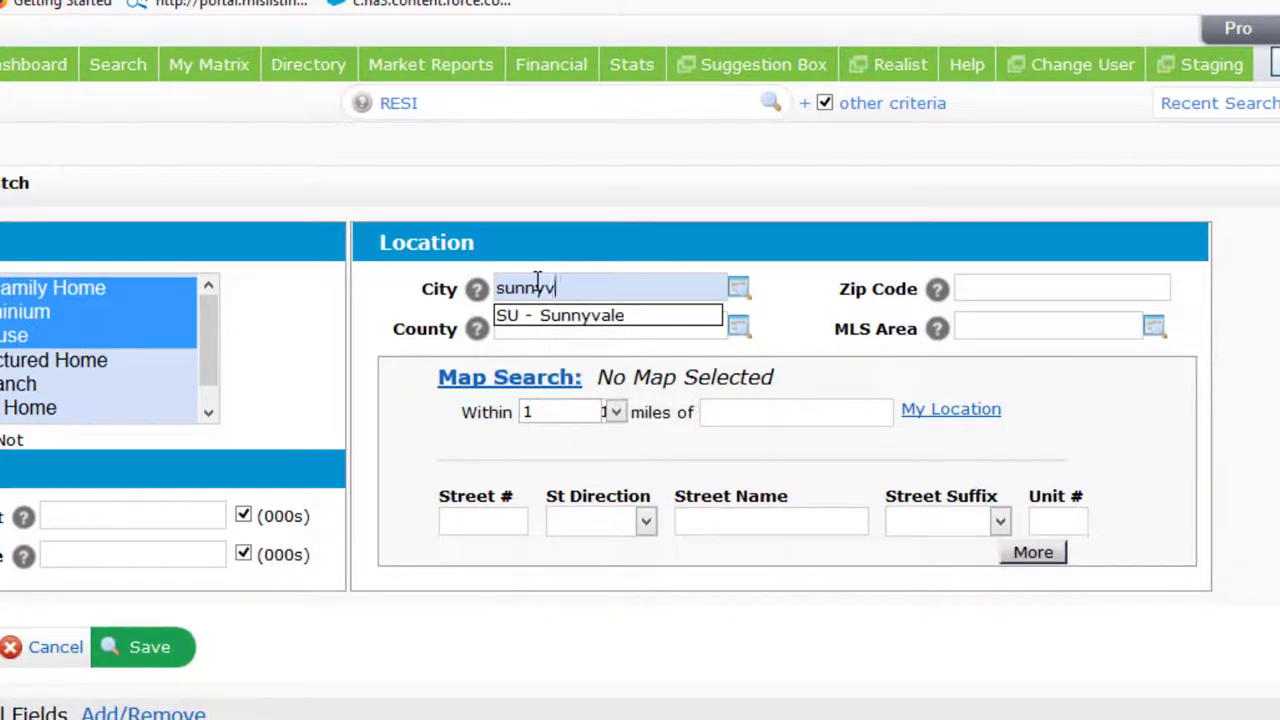
pyautogui.write('ale')
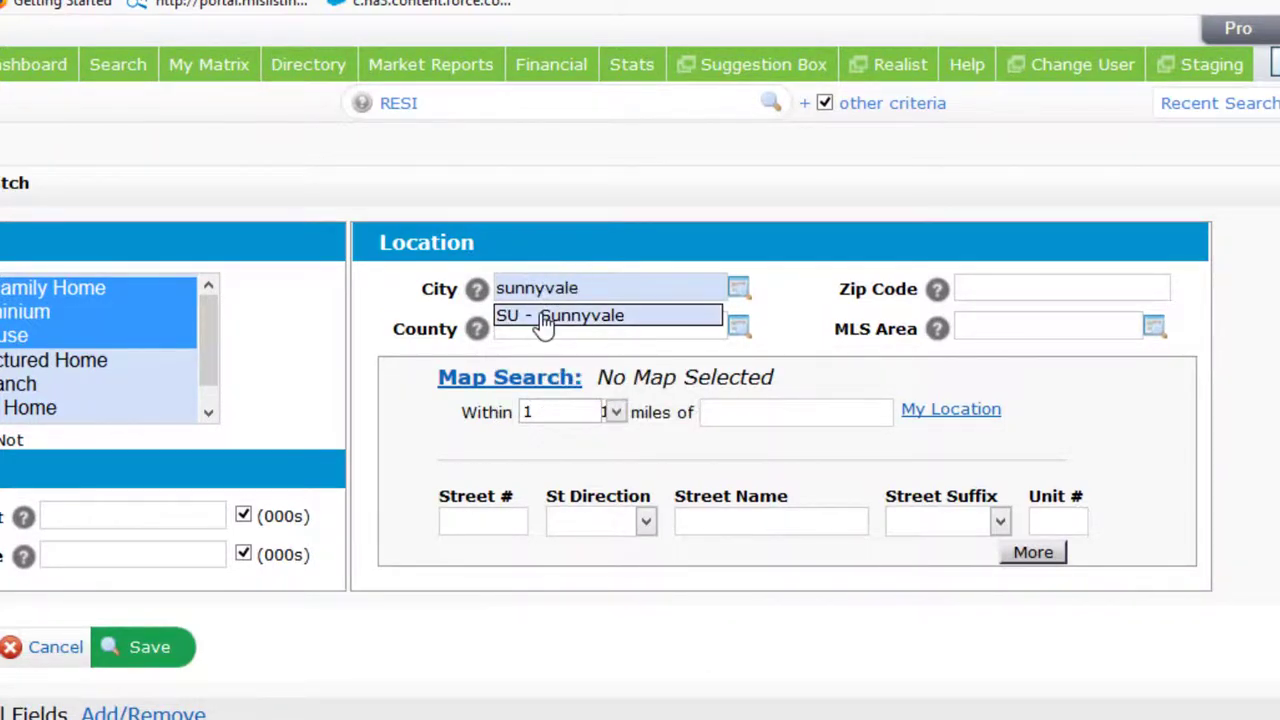
pyautogui.click(545, 318)
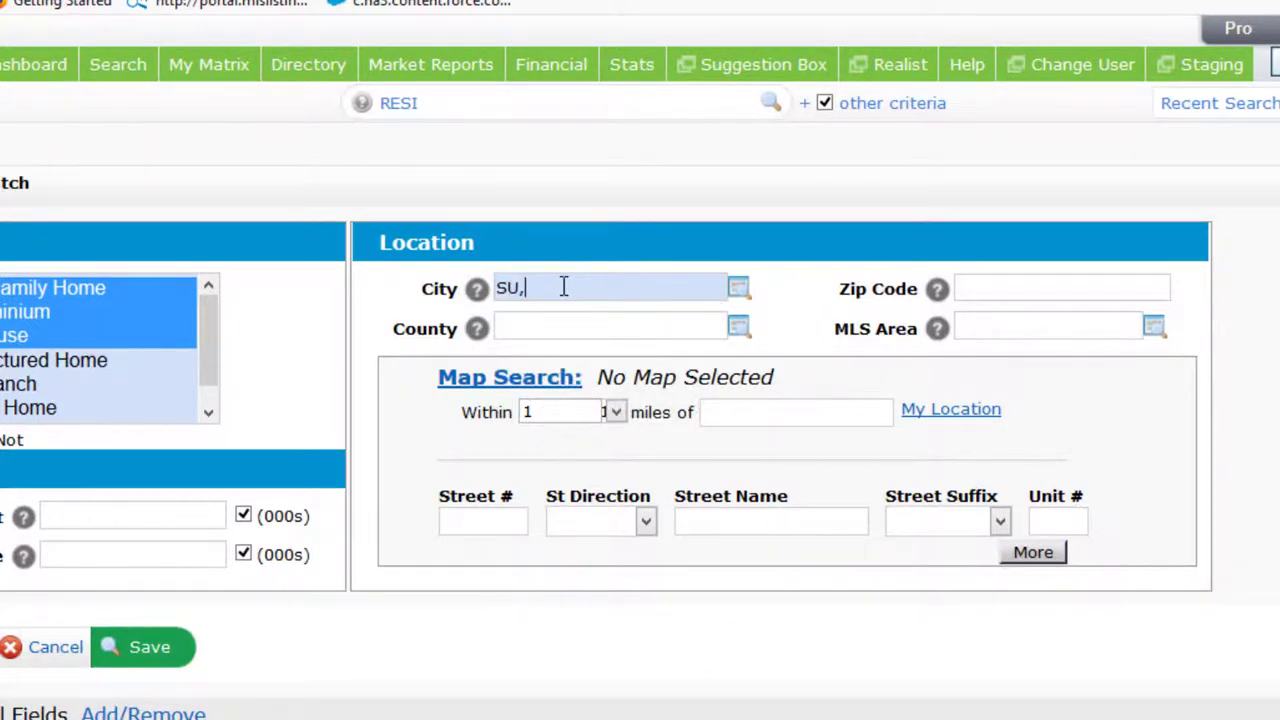
pyautogui.write('campbell')
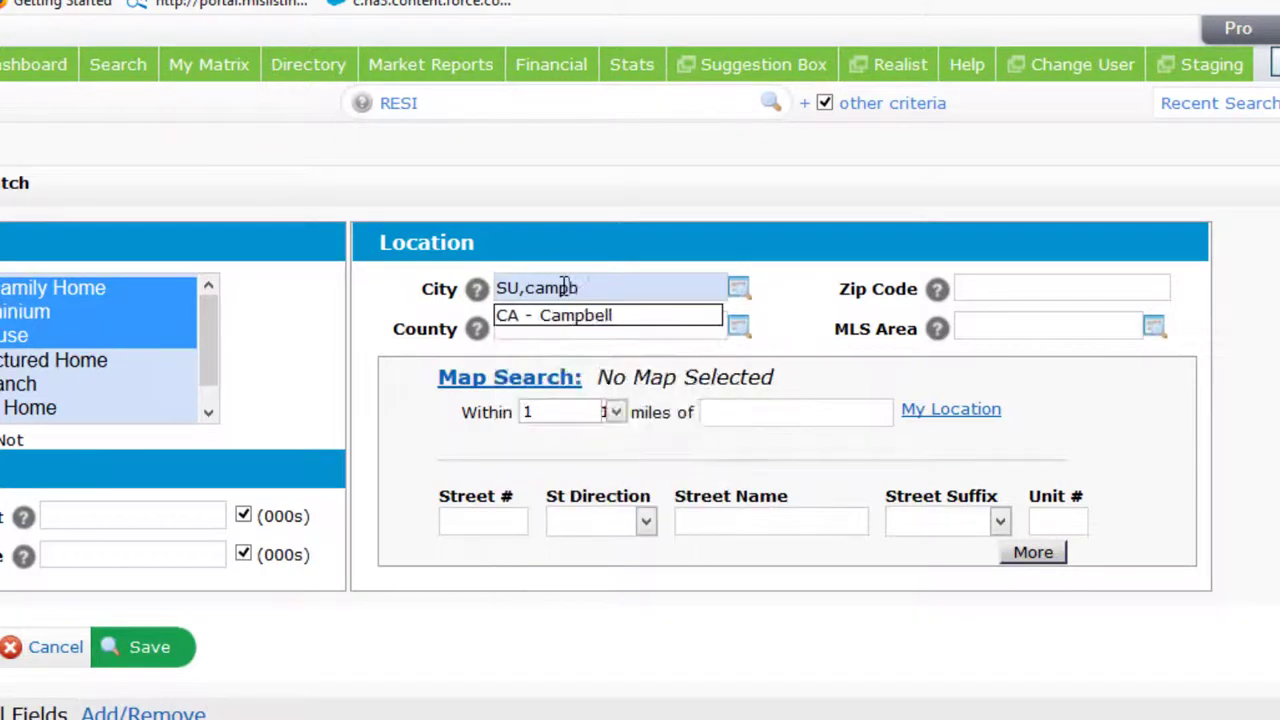
pyautogui.click(571, 318)
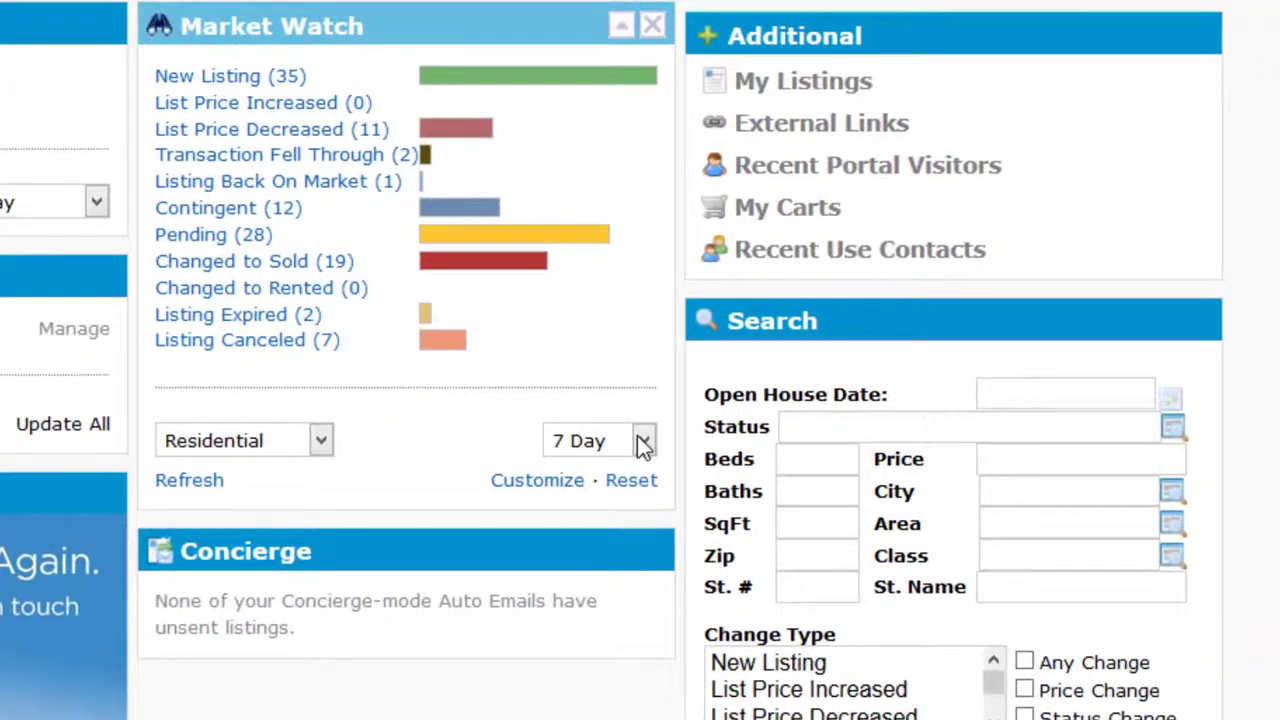
pyautogui.click(661, 449)
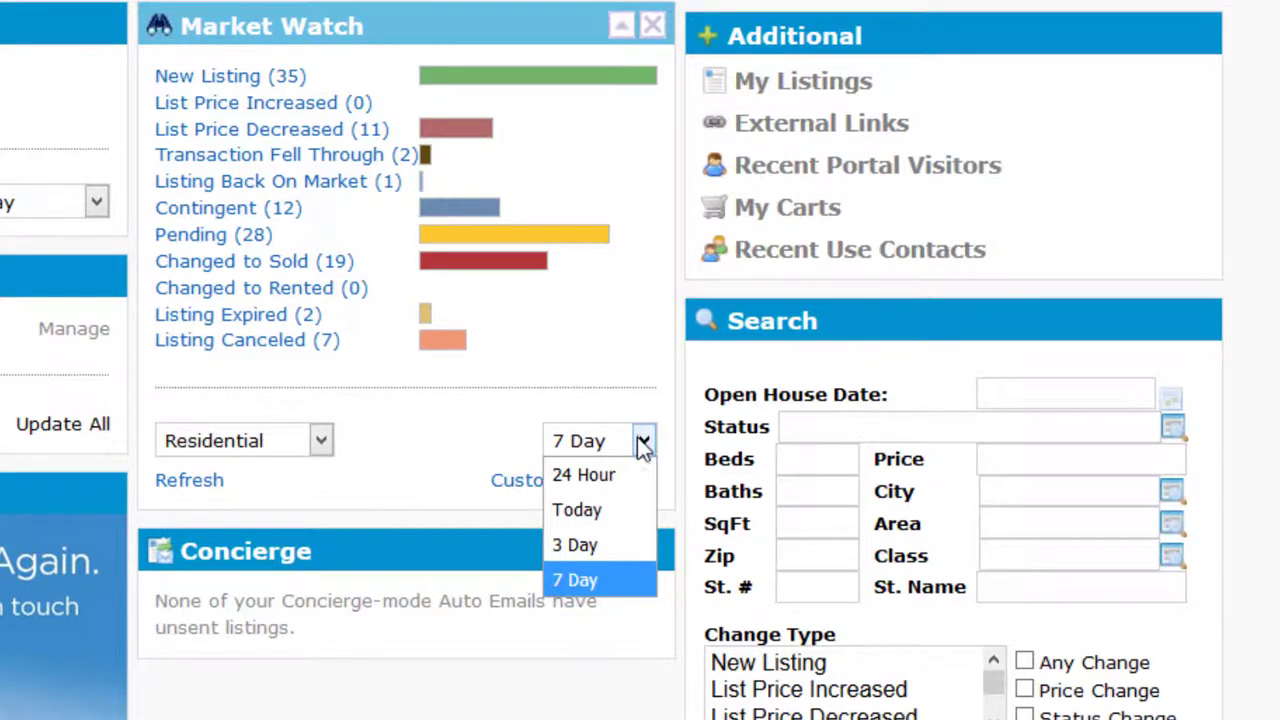
pyautogui.click(500, 394)
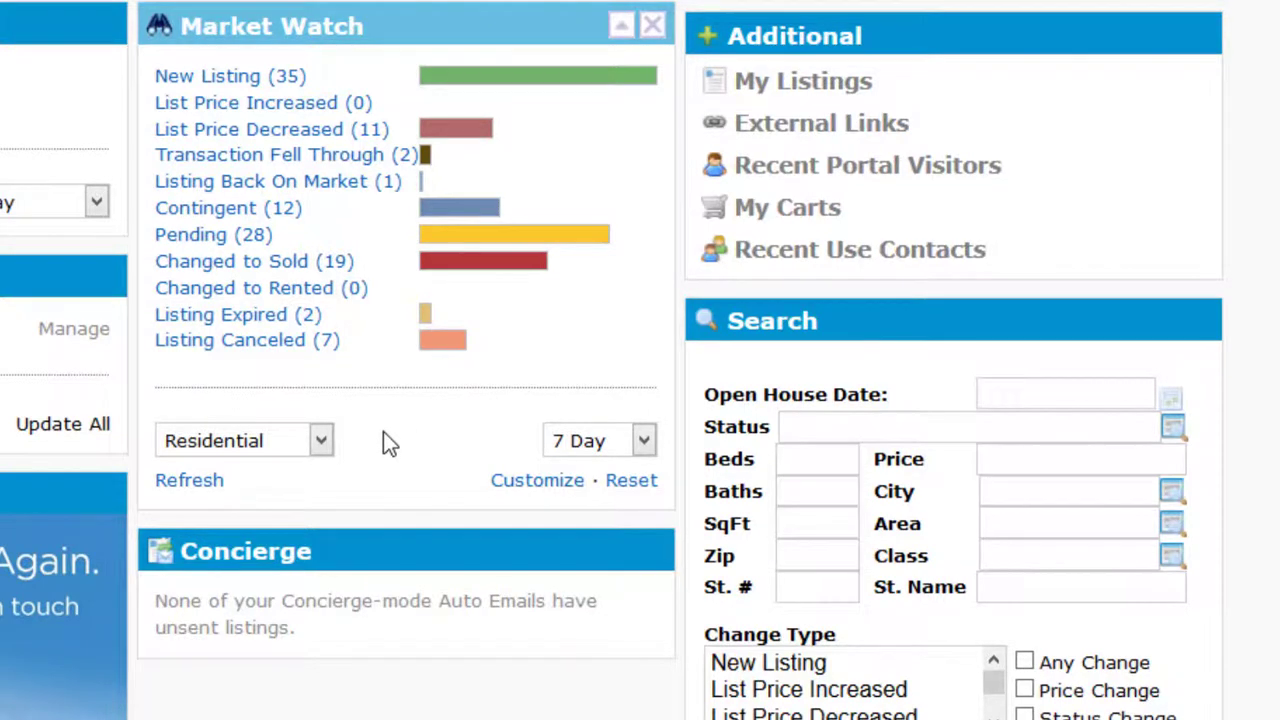
pyautogui.click(321, 441)
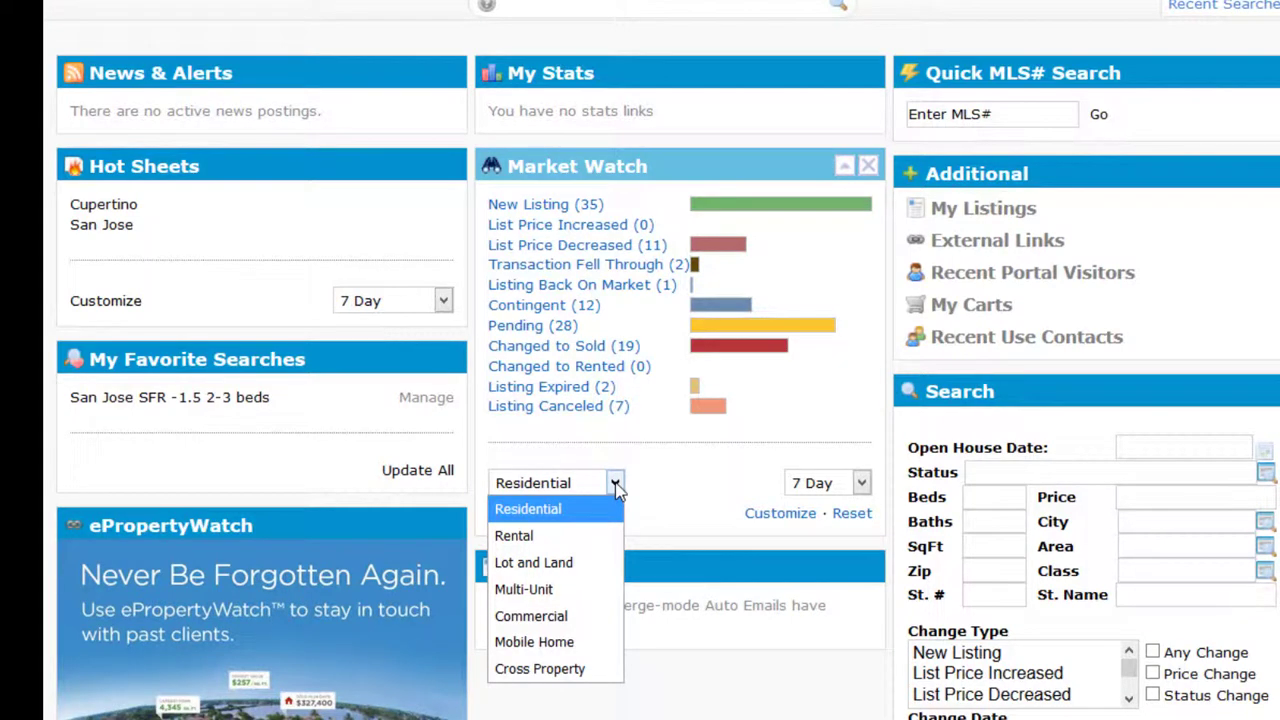
pyautogui.click(617, 487)
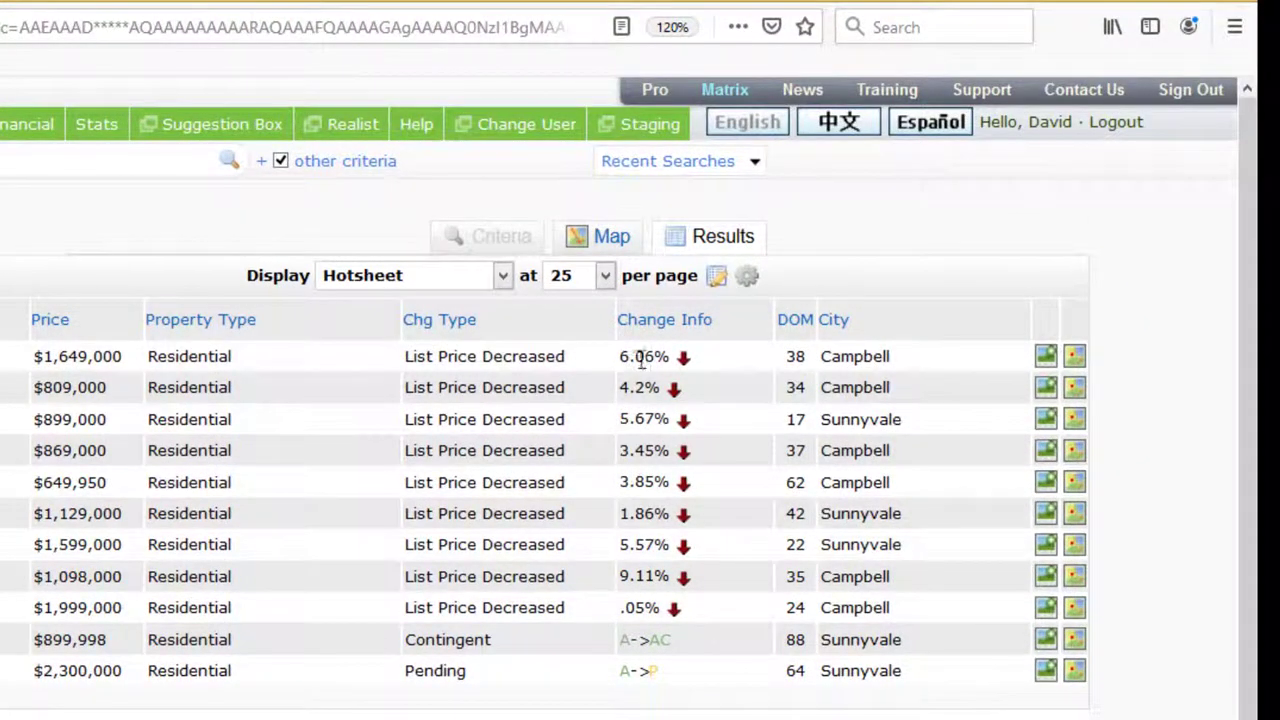
pyautogui.moveTo(643, 360)
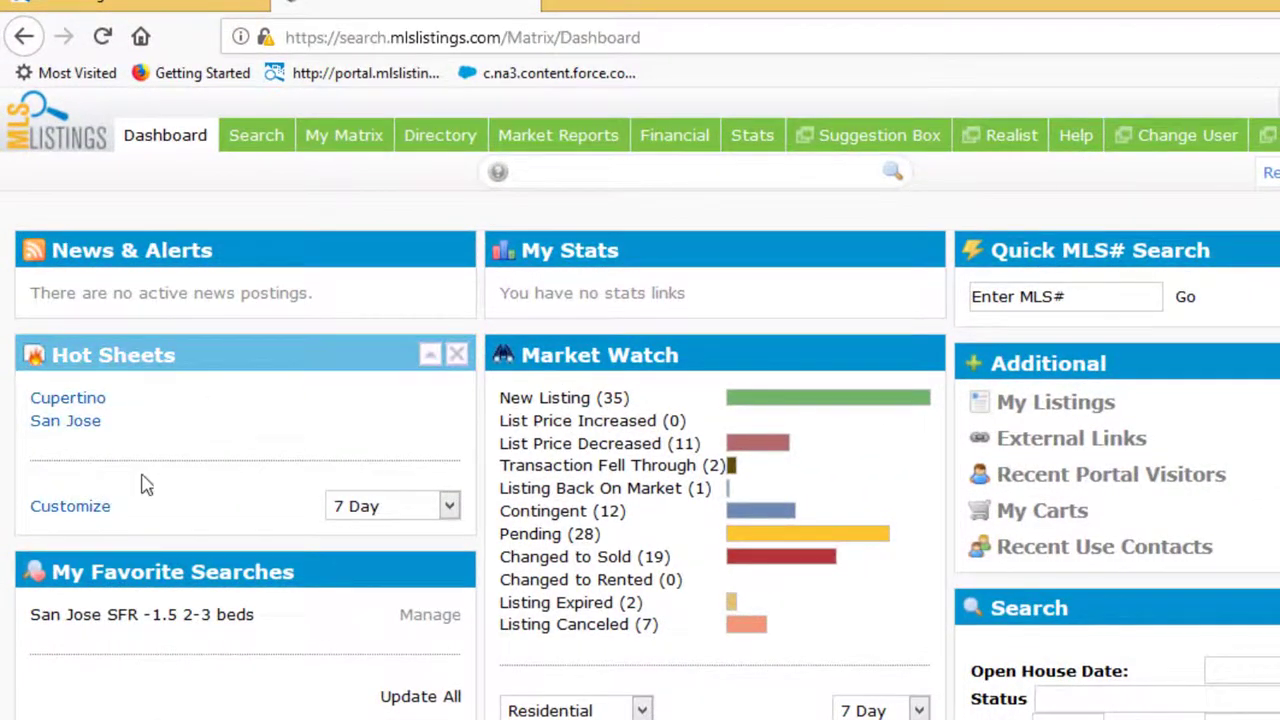
# - Add and save a Cross Property hot sheet renamed 'Campbell', then edit its criteria
pyautogui.click(90, 509)
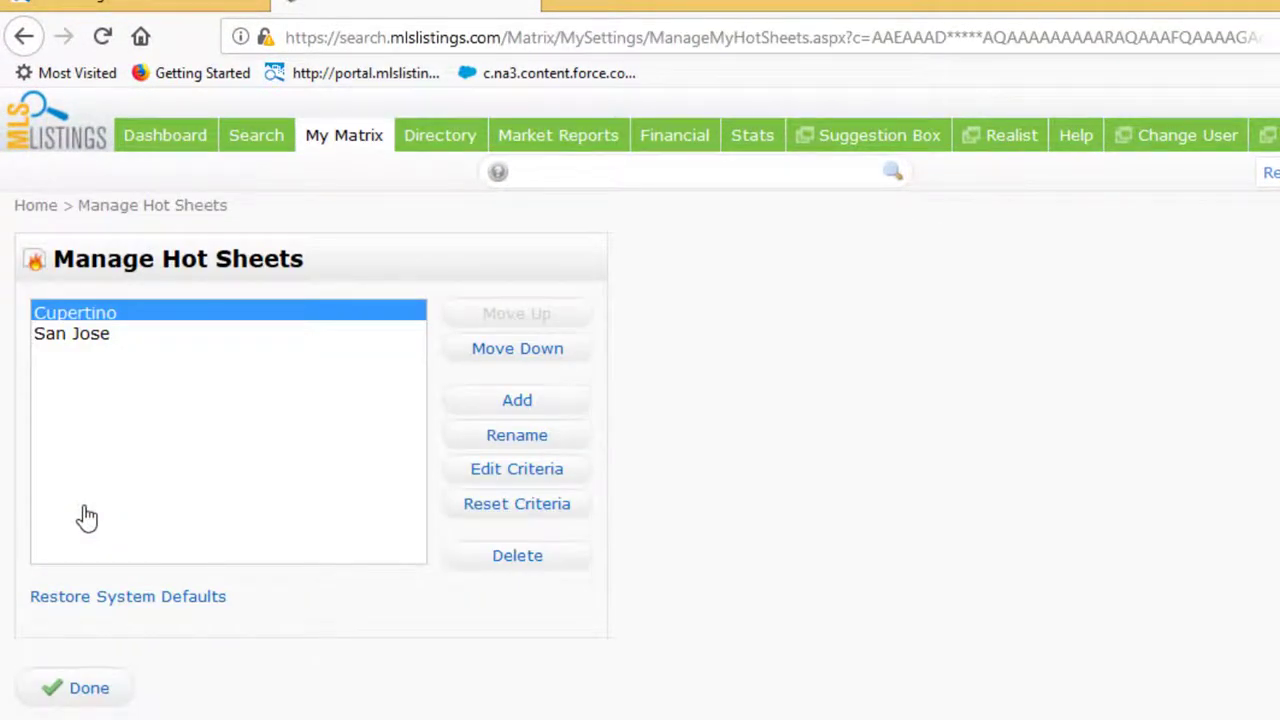
pyautogui.click(520, 401)
pyautogui.moveTo(658, 428); pyautogui.dragTo(509, 437)
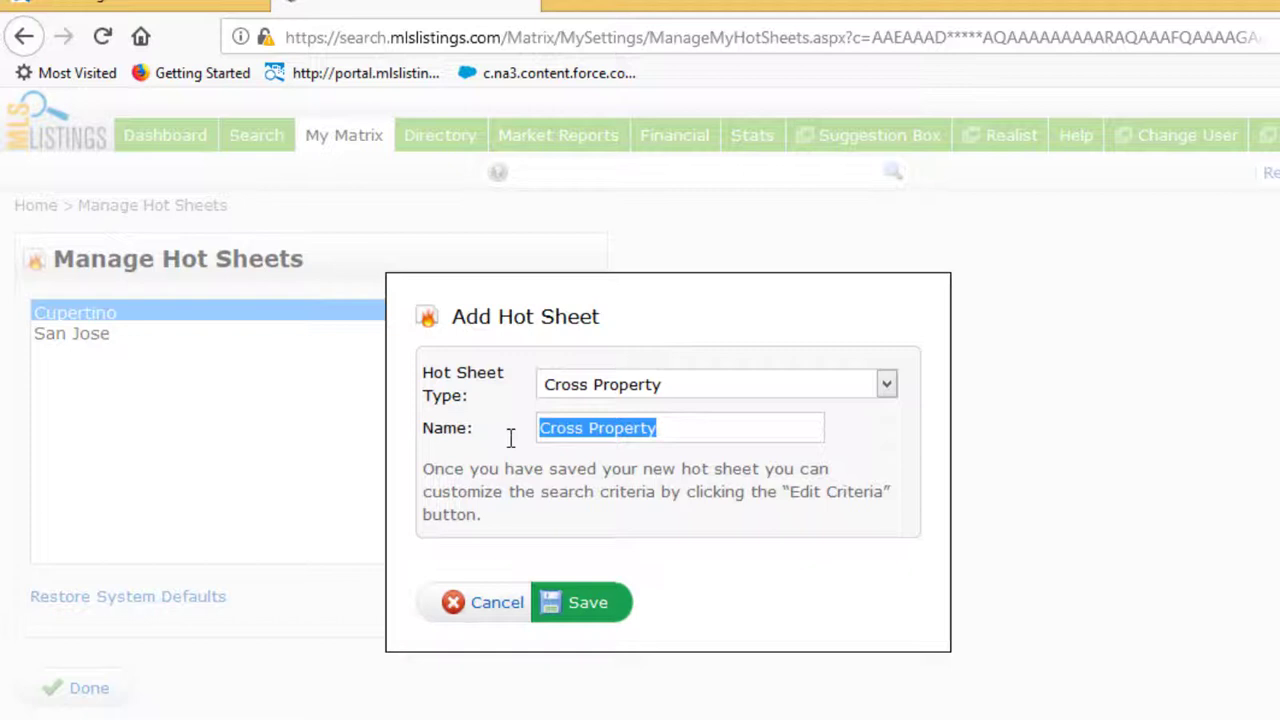
pyautogui.write('Campbell')
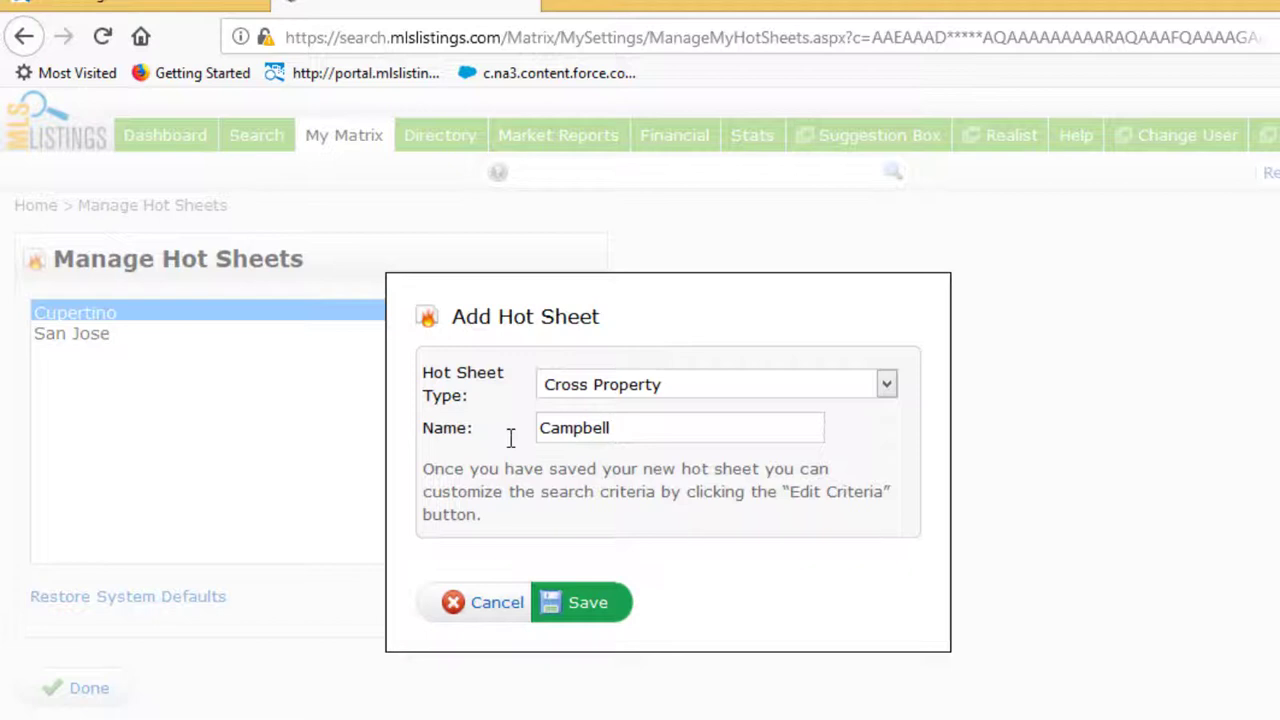
pyautogui.click(588, 608)
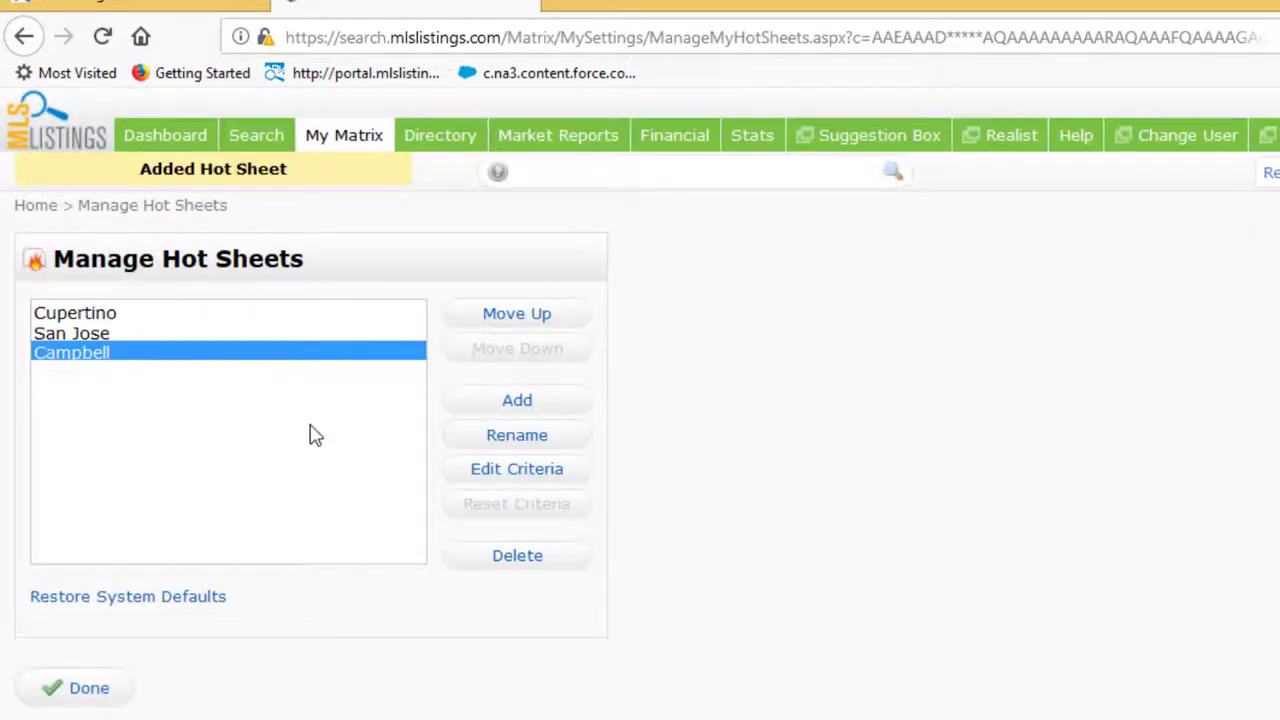
pyautogui.click(518, 470)
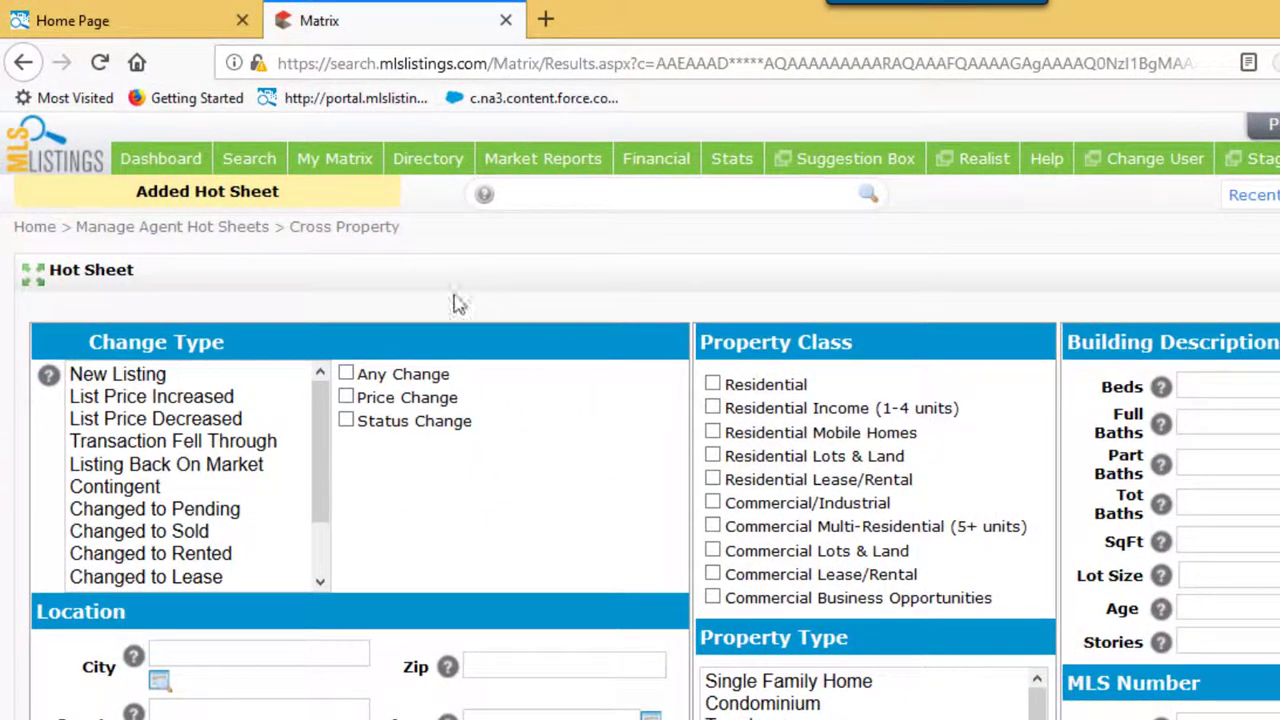
# - Set the hot sheet change types, ending with every kind of change included
pyautogui.click(222, 374)
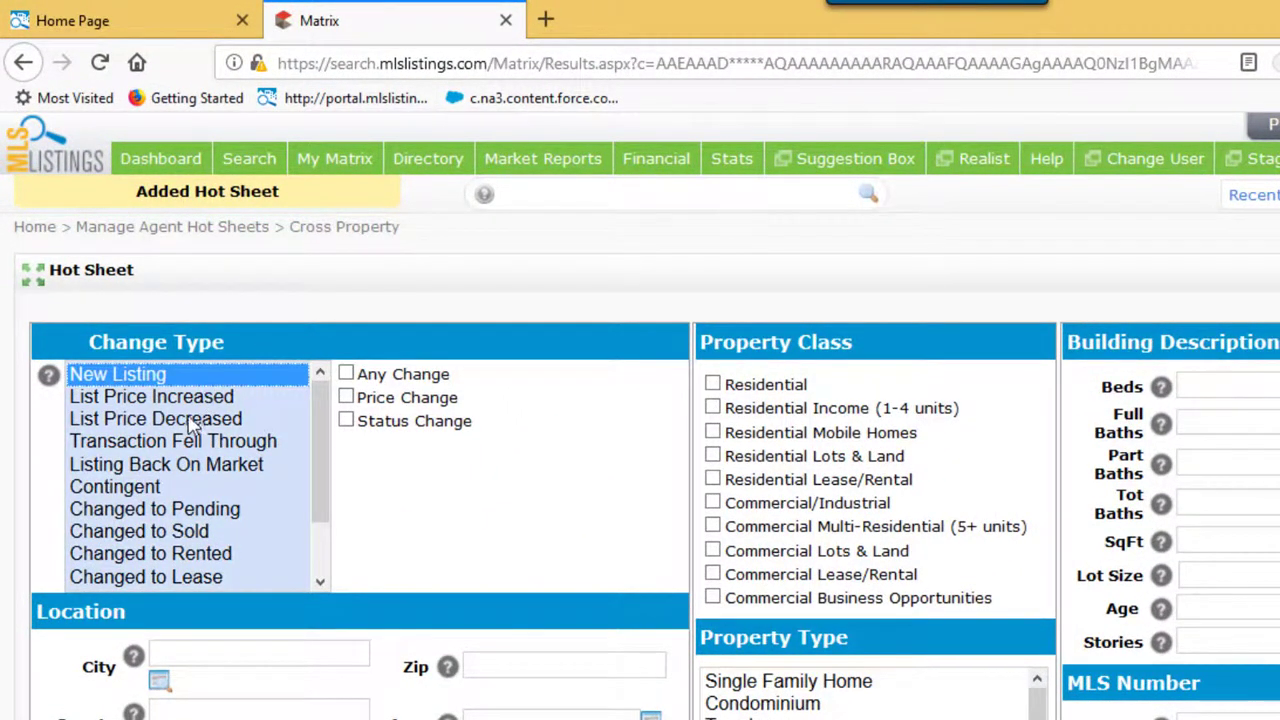
pyautogui.keyDown('ctrl'); pyautogui.click(190, 420); pyautogui.keyUp('ctrl')
pyautogui.keyDown('ctrl'); pyautogui.click(170, 466); pyautogui.keyUp('ctrl')
pyautogui.click(346, 374)
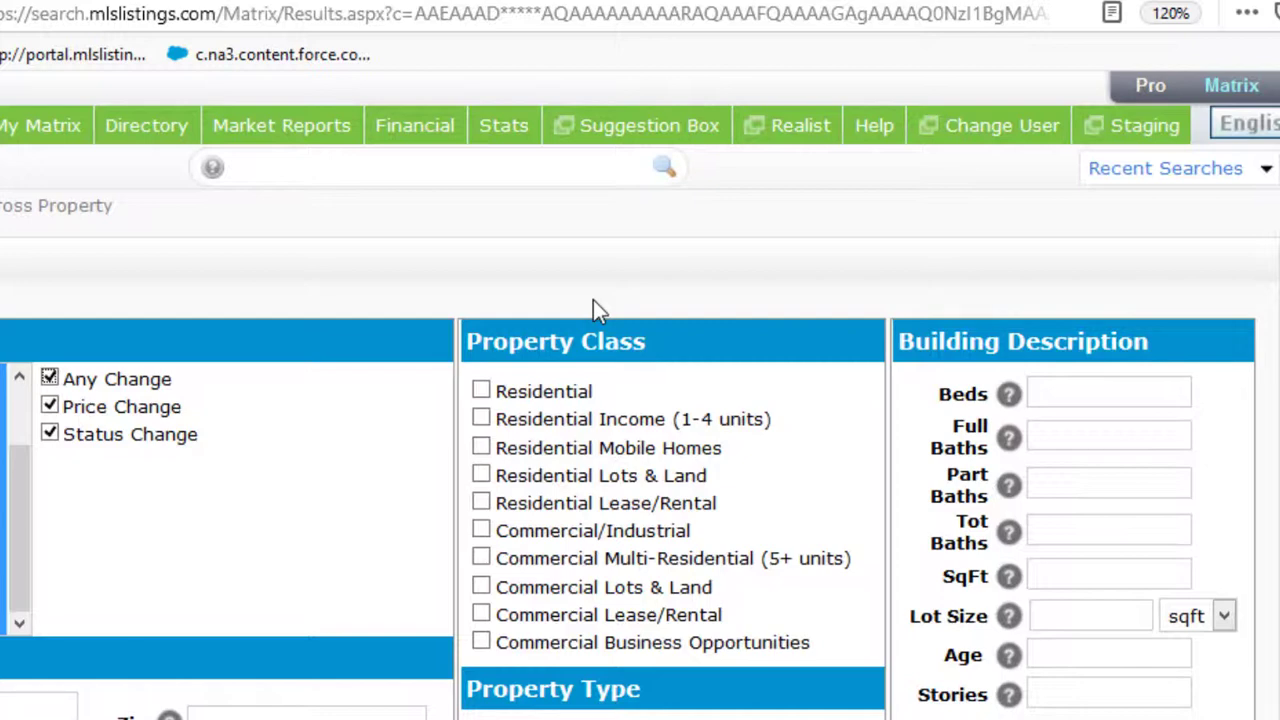
# - Limit the property class to Residential plus Residential Income (1-4 units)
pyautogui.click(480, 394)
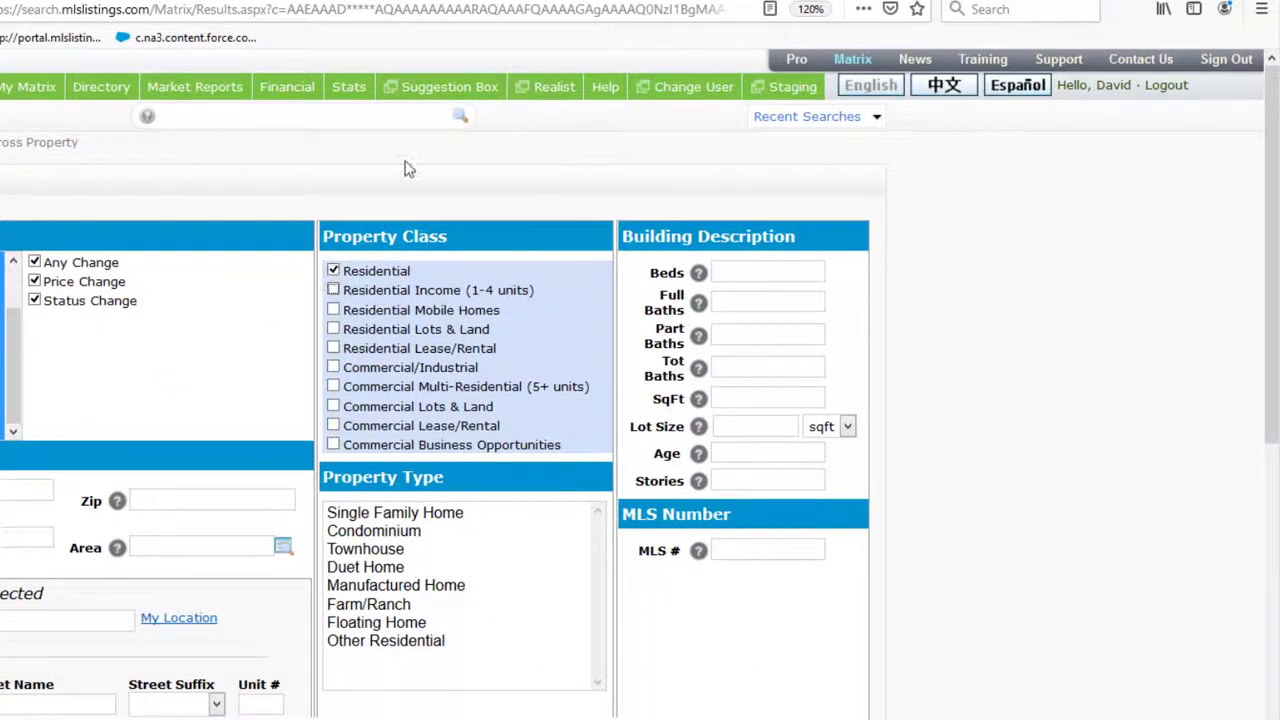
pyautogui.click(333, 290)
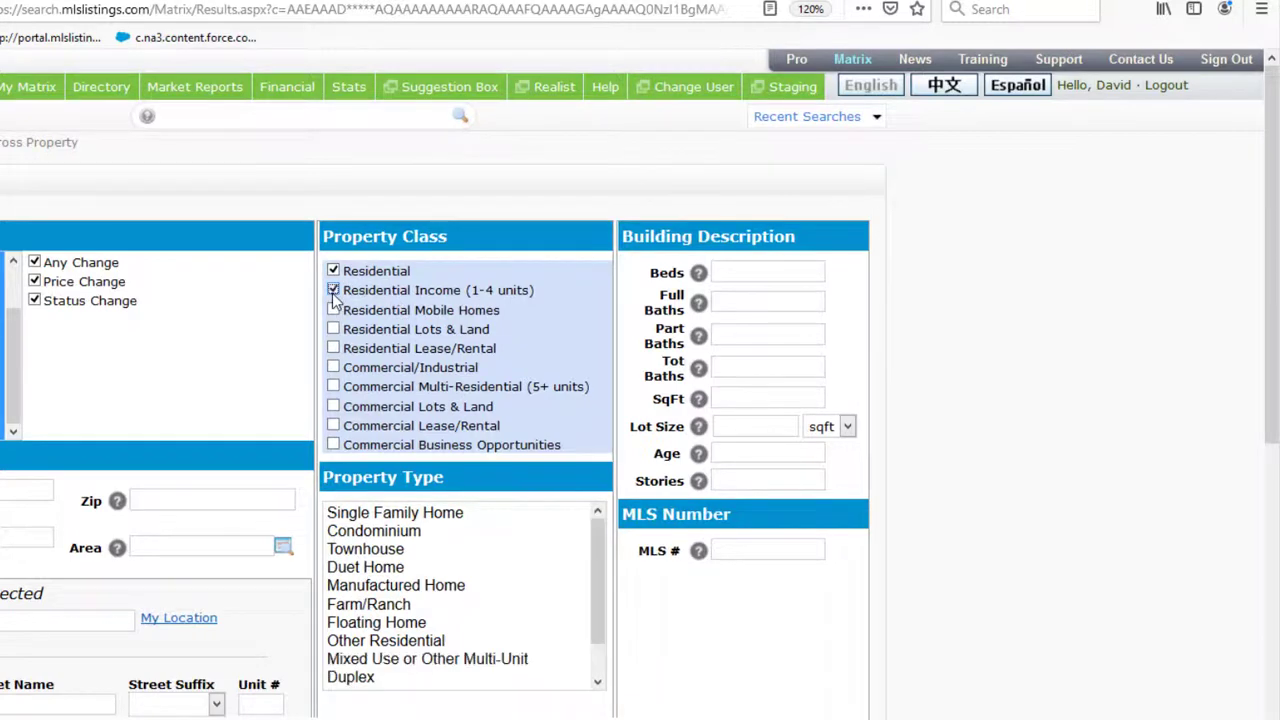
pyautogui.scroll(-5, 588, 590)
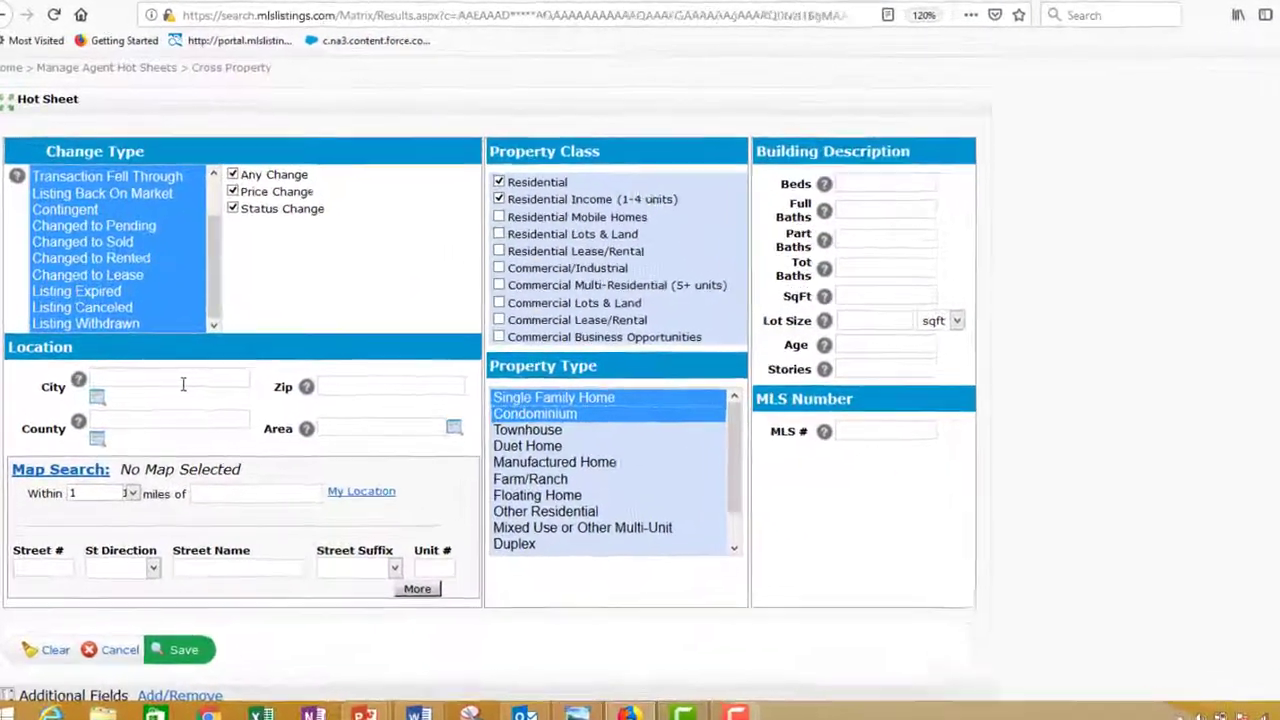
# - Set the hot sheet City criterion to CA,SU, covering Campbell and Sunnyvale
pyautogui.moveTo(167, 364)
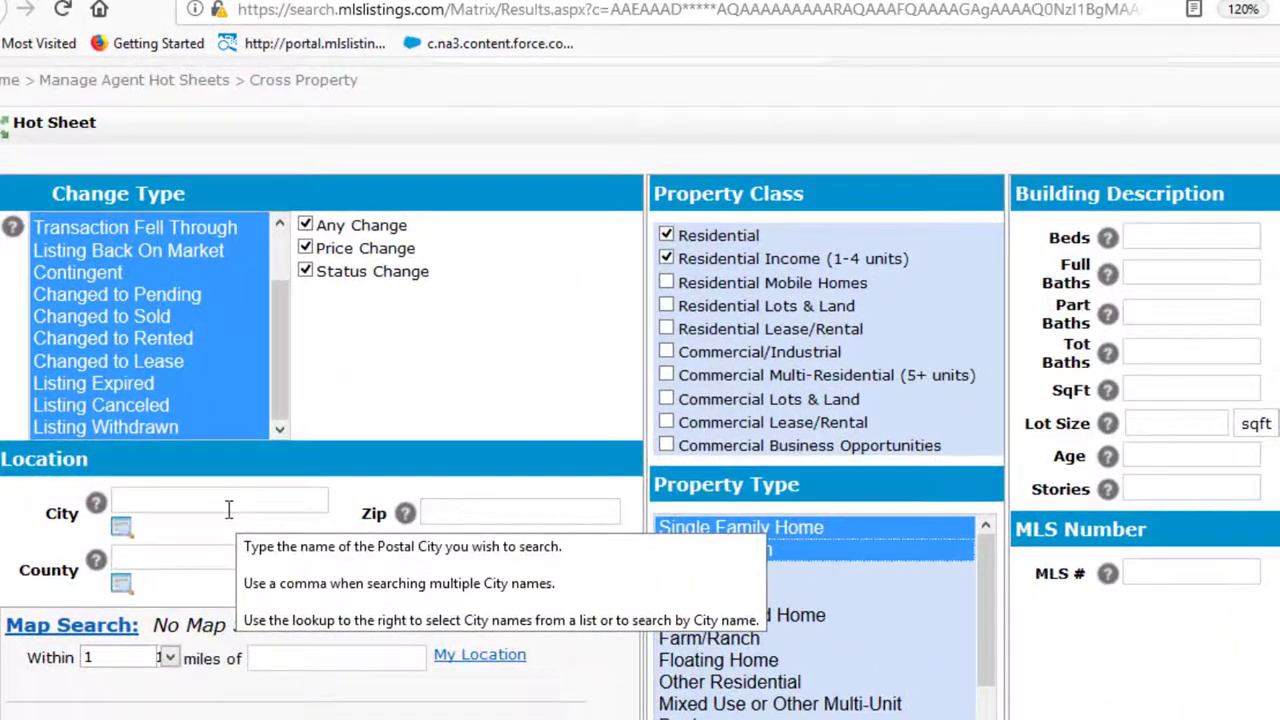
pyautogui.click(228, 510)
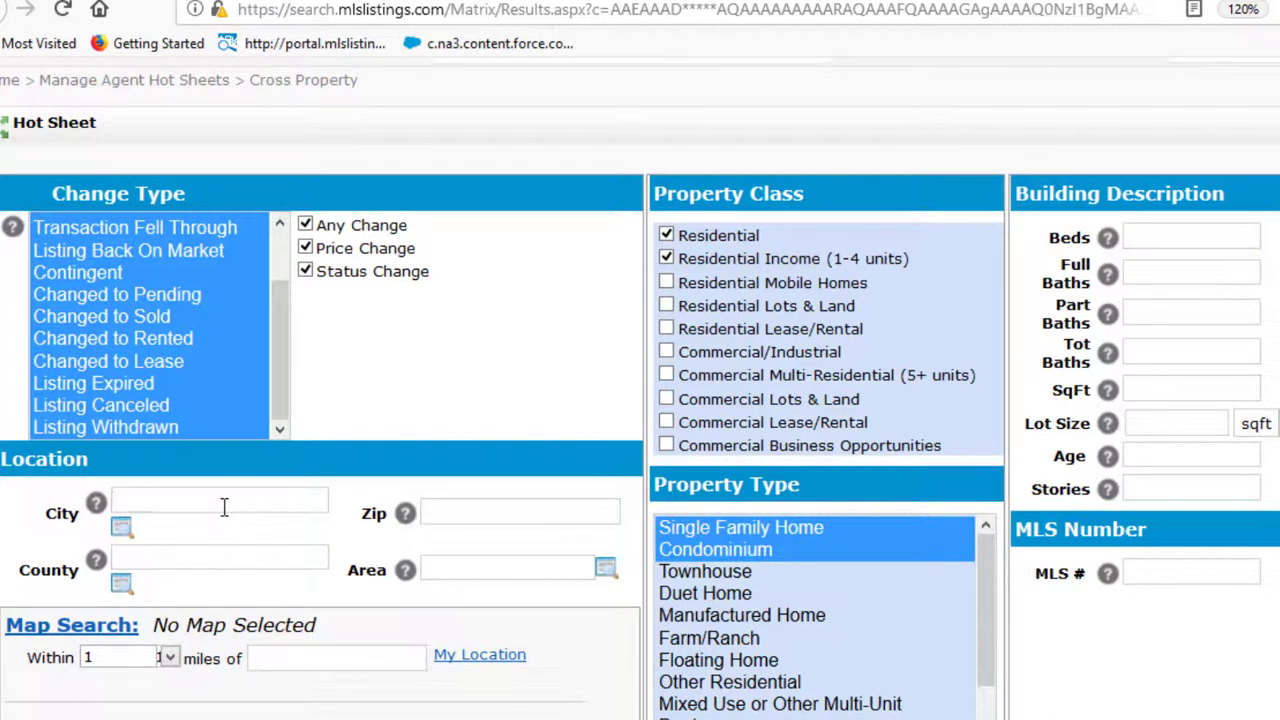
pyautogui.write('c')
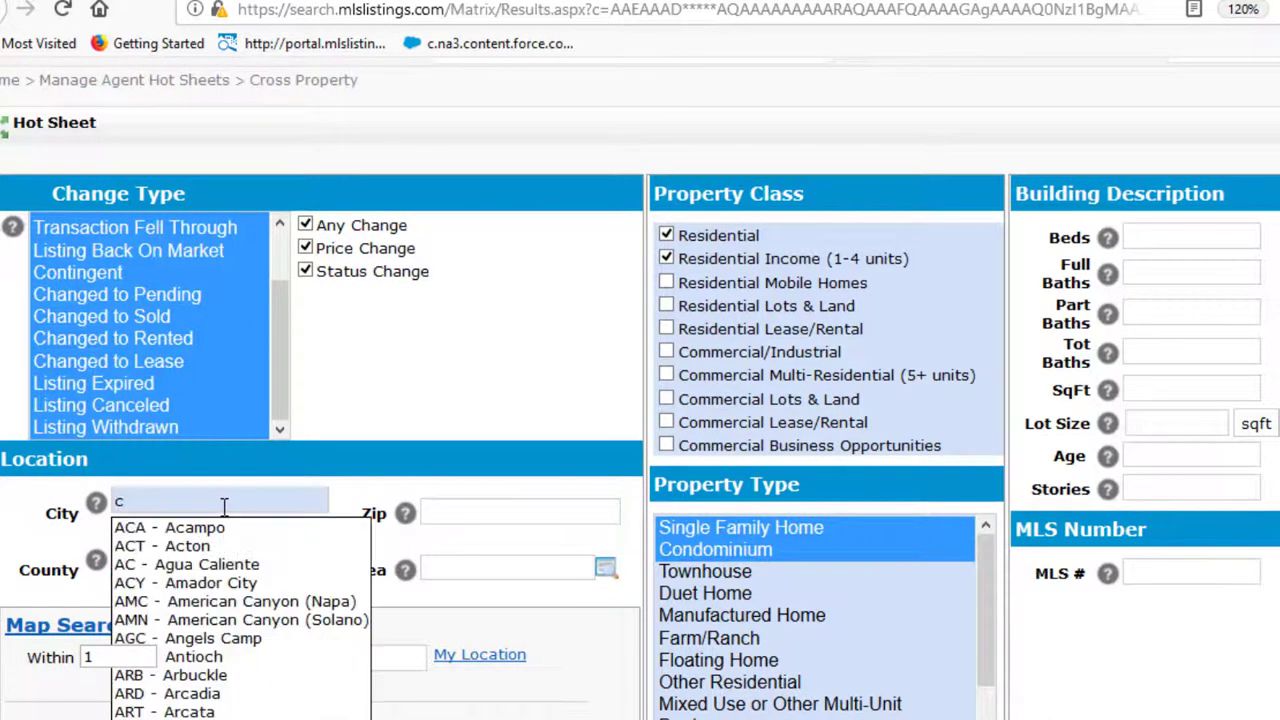
pyautogui.write('ampbell')
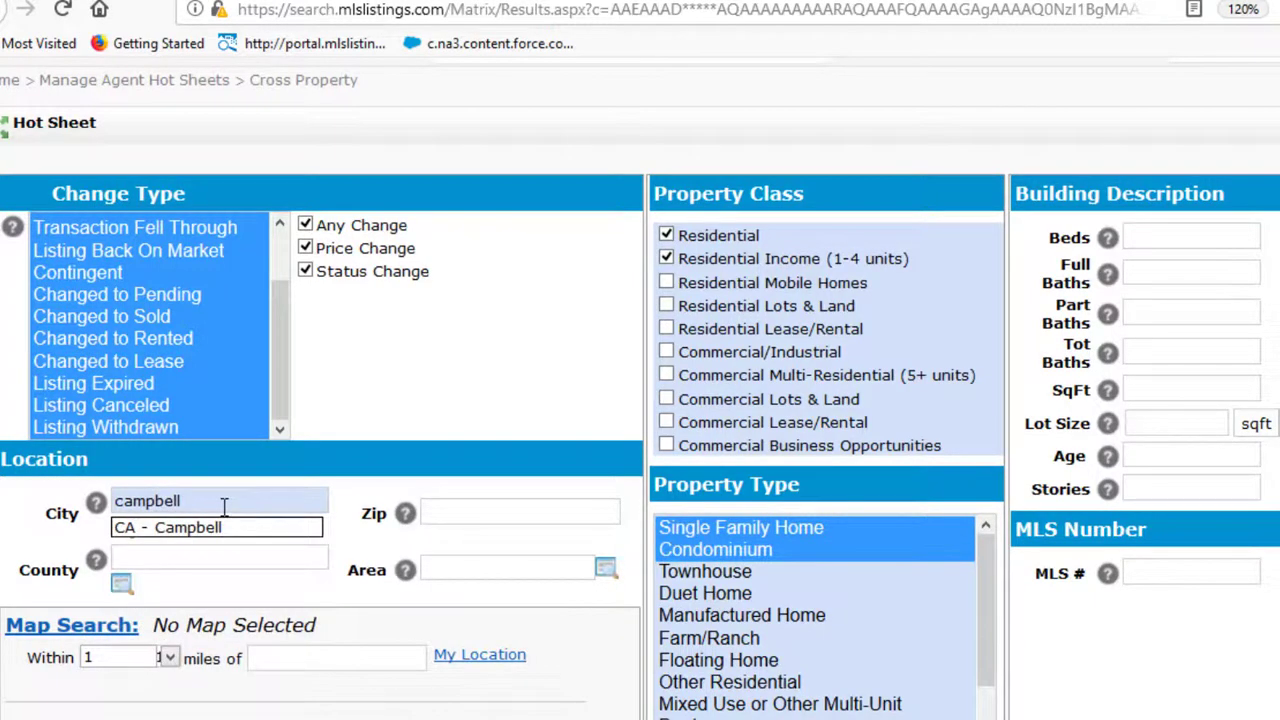
pyautogui.click(200, 537)
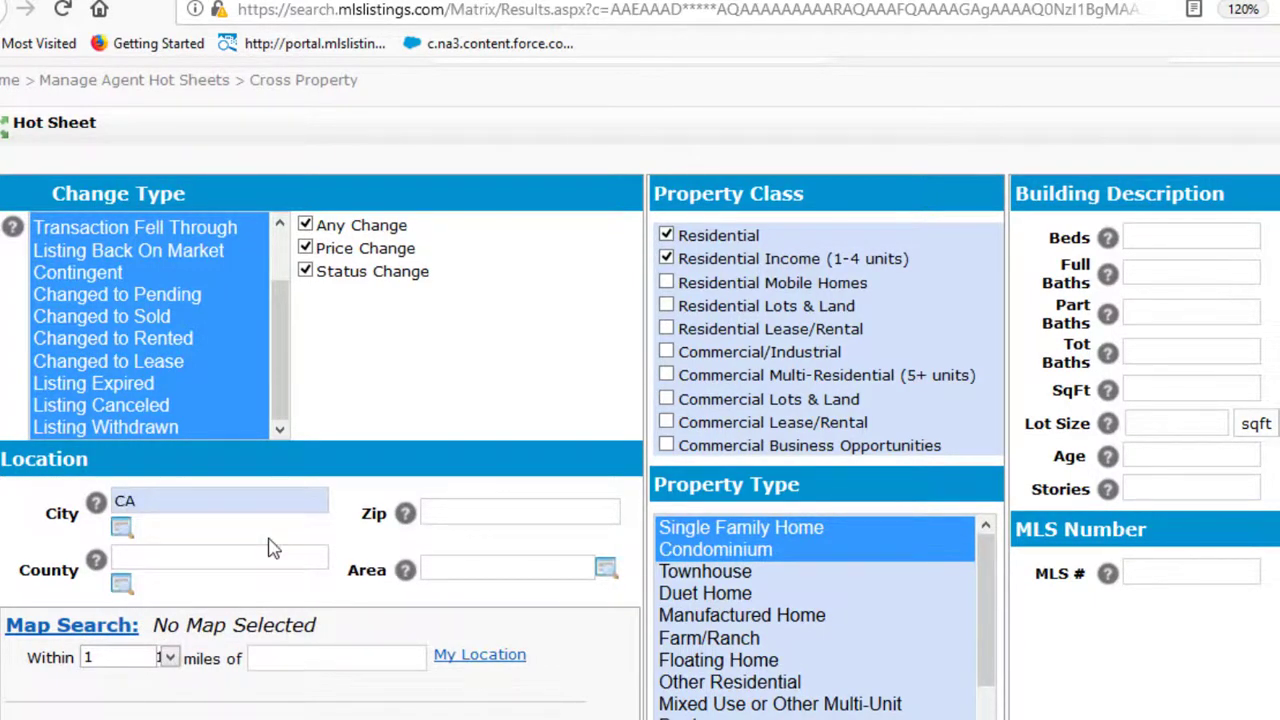
pyautogui.doubleClick(179, 503)
pyautogui.click(179, 503)
pyautogui.write(',sunnyvale')
pyautogui.click(185, 528)
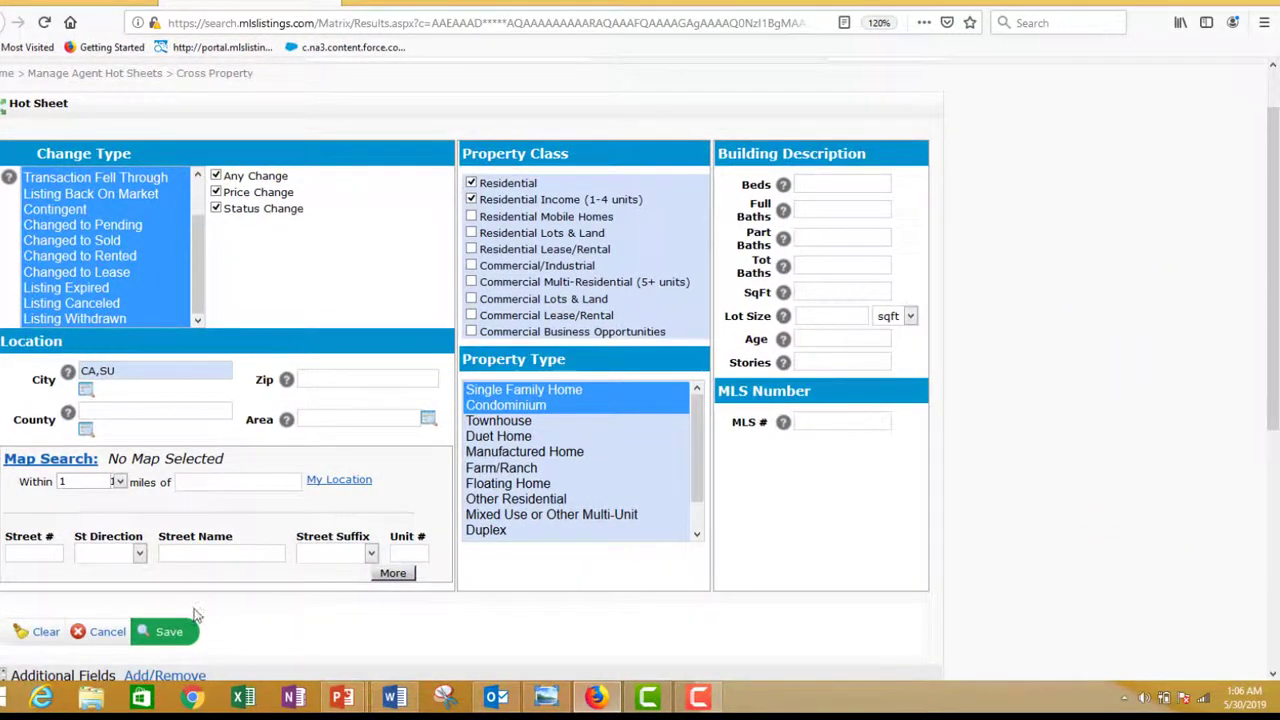
# - Save the hot sheet criteria and open the Campbell hot sheet's 94 results
pyautogui.click(172, 633)
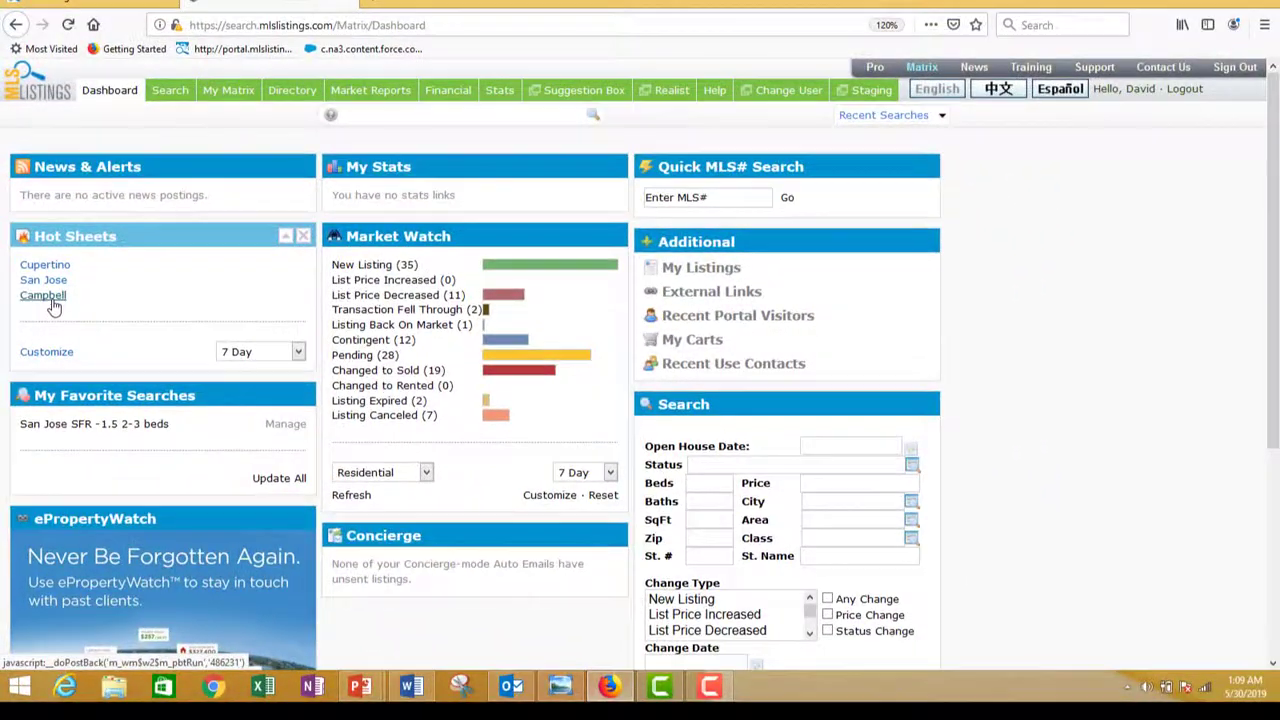
pyautogui.click(50, 298)
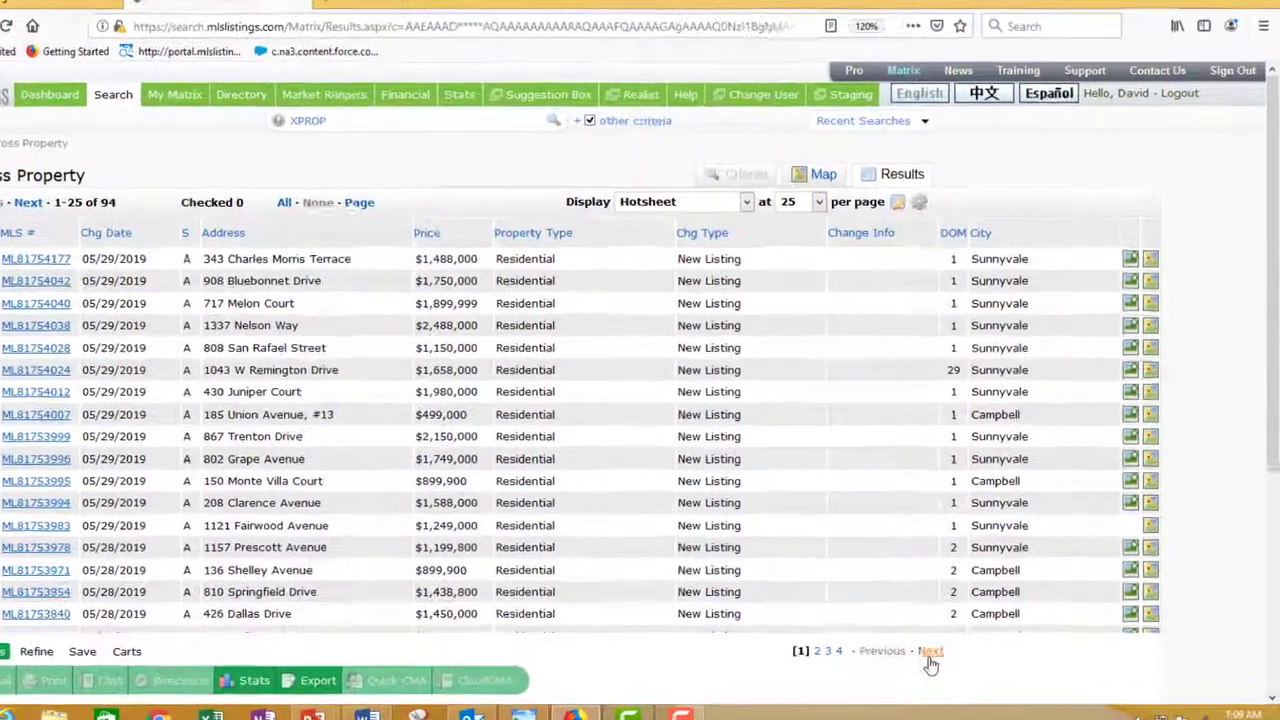
# - Page forward through the Campbell hot sheet results toward listings 76–94
pyautogui.click(930, 652)
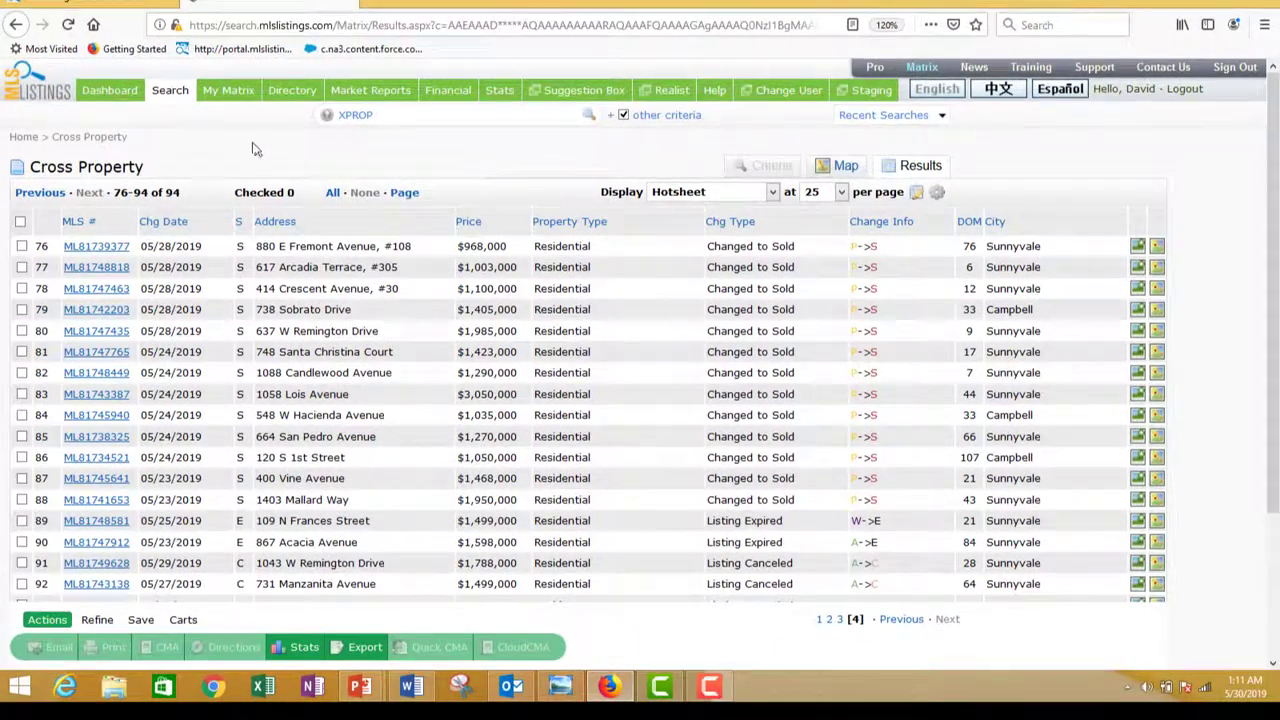
pyautogui.moveTo(172, 92)
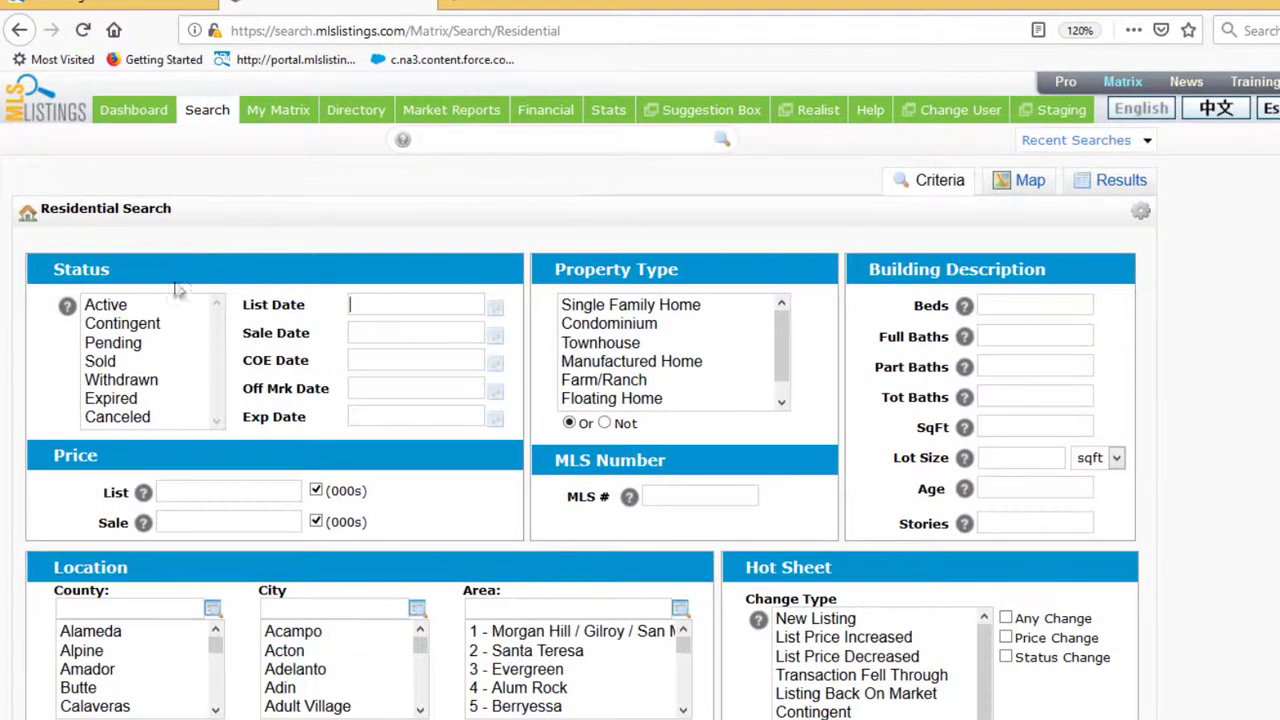
# - Search Active Single Family Home listings with Beds set to 2-3
pyautogui.click(127, 306)
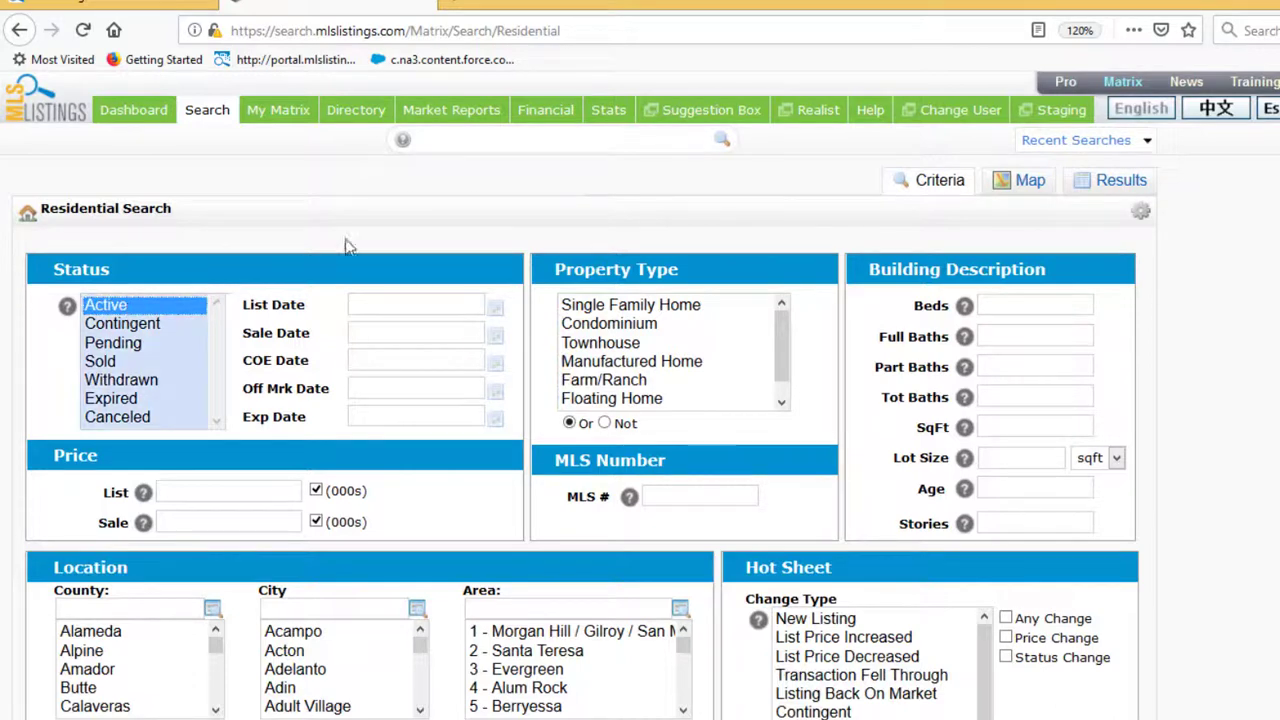
pyautogui.click(622, 306)
pyautogui.click(1058, 308)
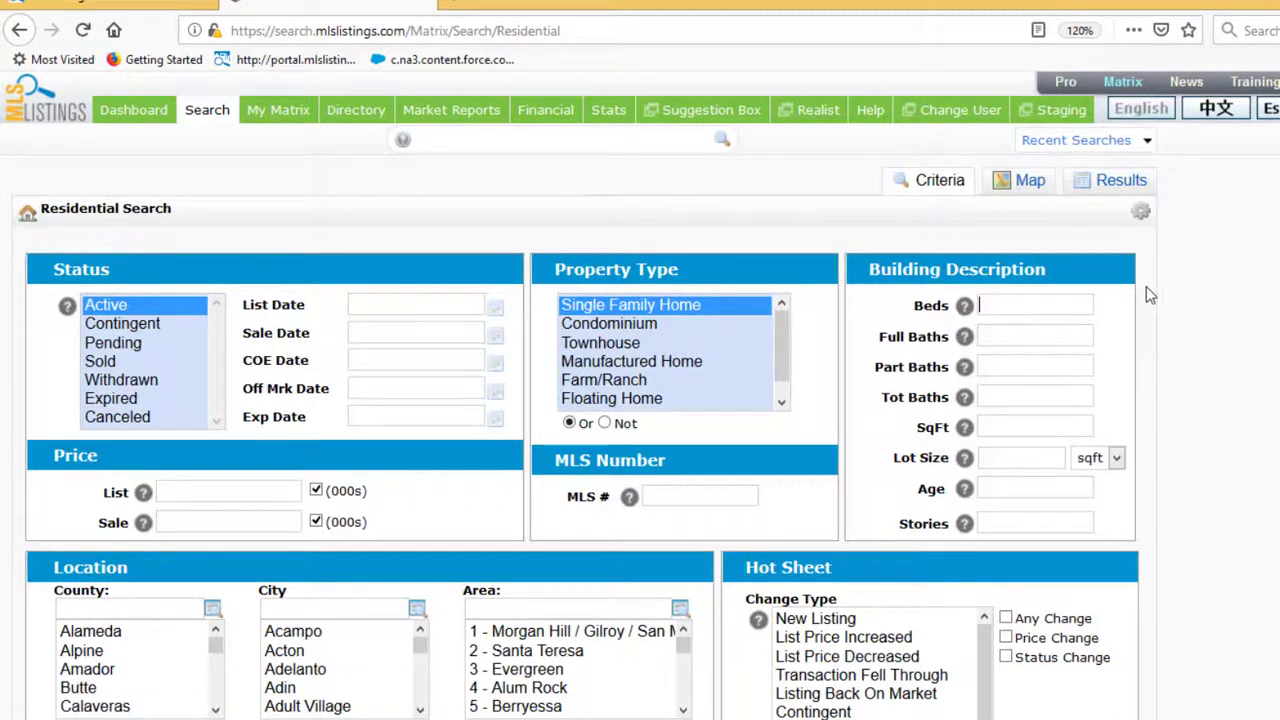
pyautogui.moveTo(1053, 311)
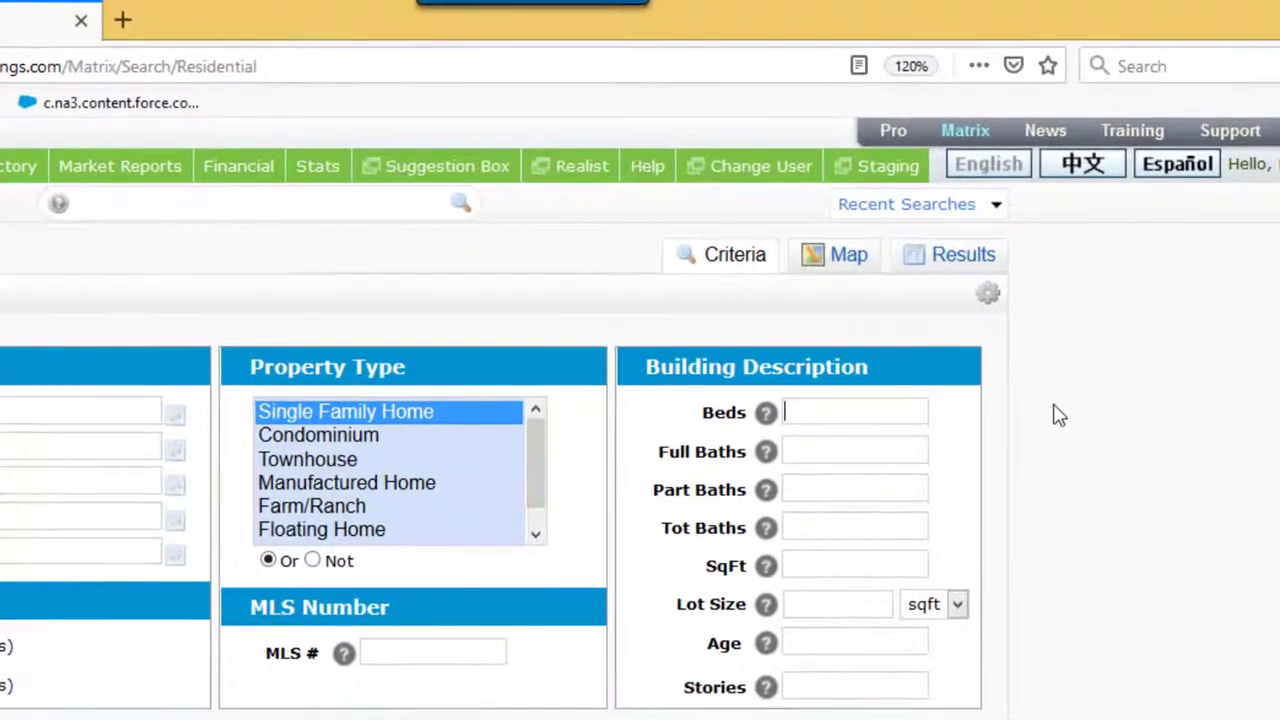
pyautogui.write('2-3')
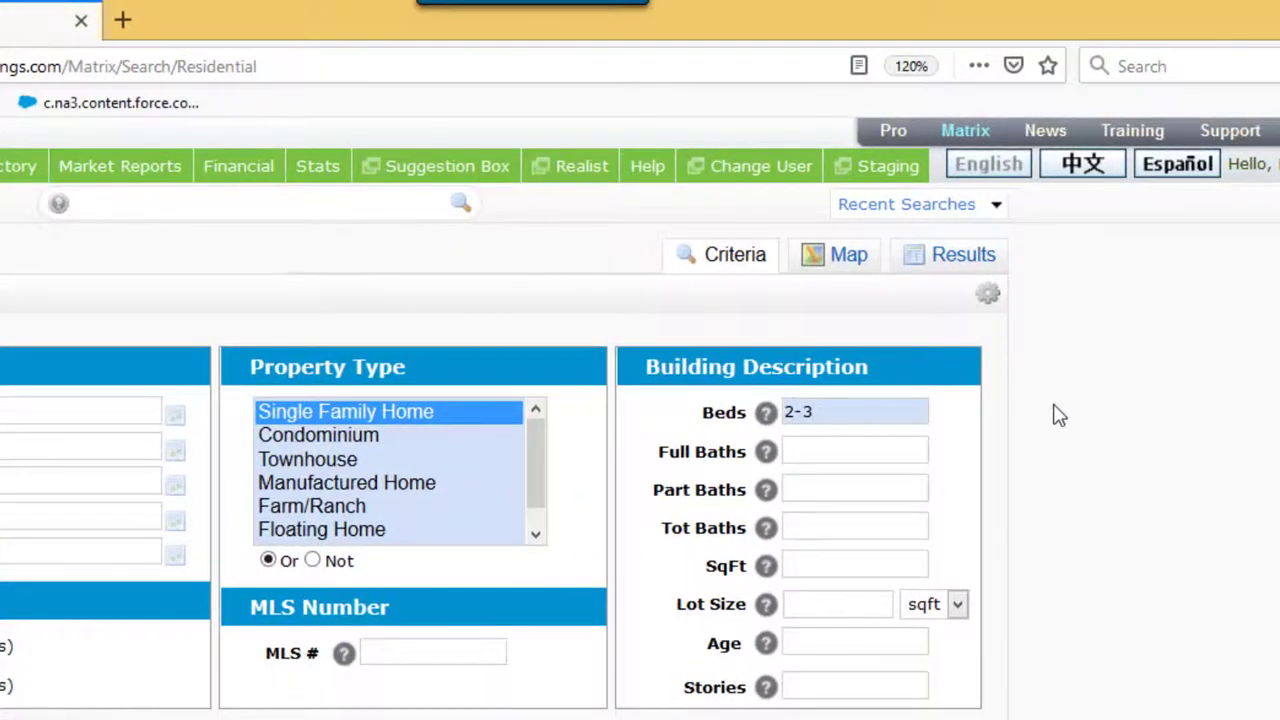
pyautogui.press('BackSpace')
pyautogui.press('BackSpace')
pyautogui.write('+')
pyautogui.press('BackSpace')
pyautogui.write('-3')
# - Enter Tot Baths 2-3 and SqFt 1200+
pyautogui.click(869, 529)
pyautogui.write('2-3')
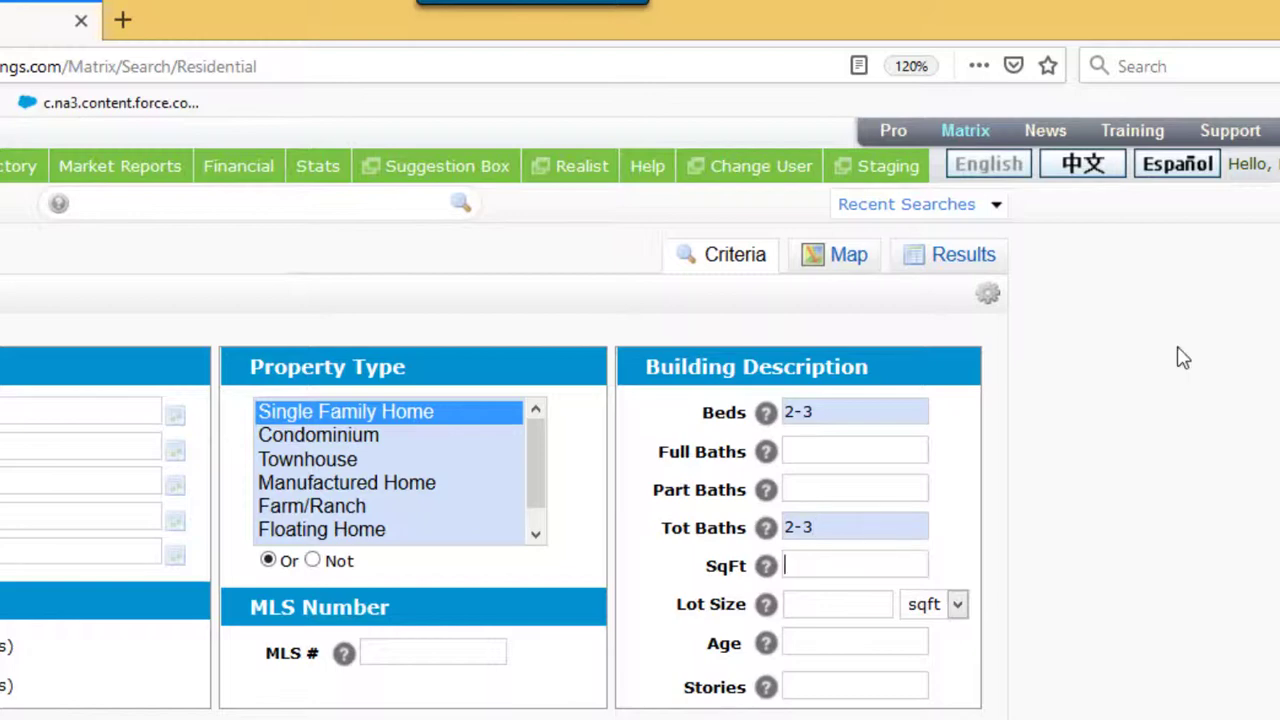
pyautogui.press('Tab')
pyautogui.write('12')
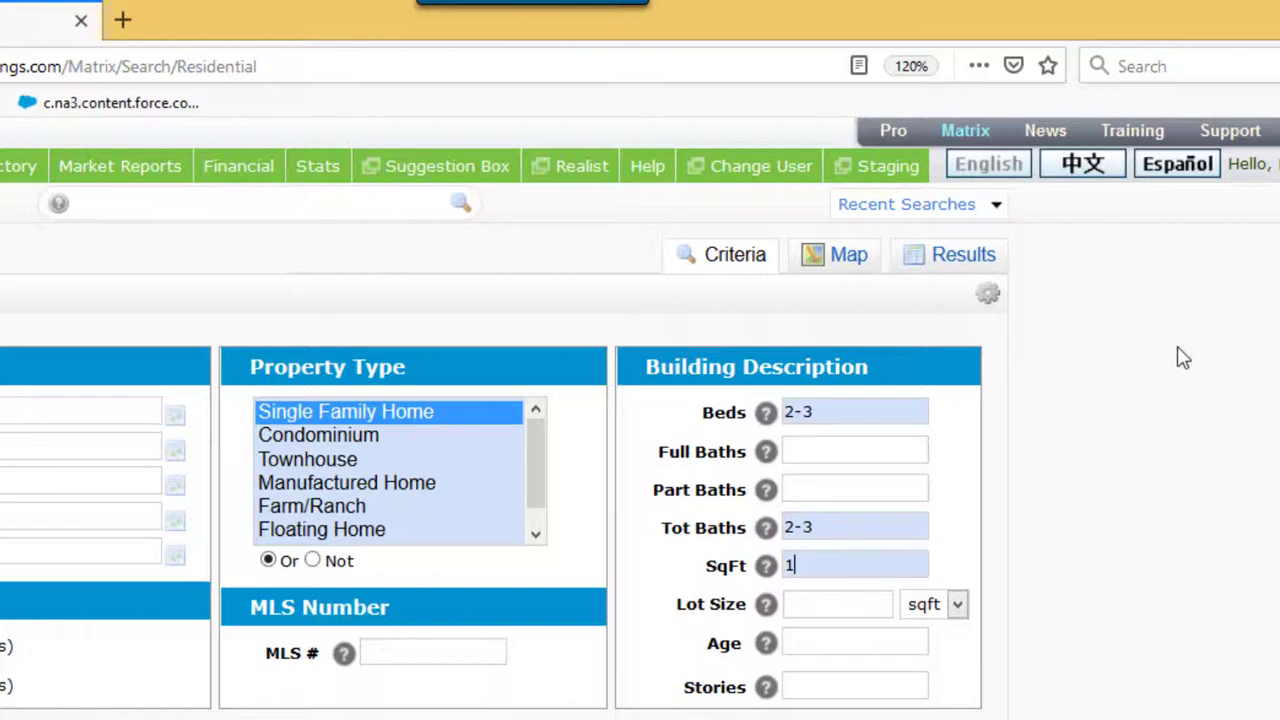
pyautogui.write('00')
pyautogui.write('-')
pyautogui.write('1600')
pyautogui.press('BackSpace')
pyautogui.press('BackSpace')
pyautogui.press('BackSpace')
pyautogui.press('BackSpace')
pyautogui.press('BackSpace')
pyautogui.write('+')
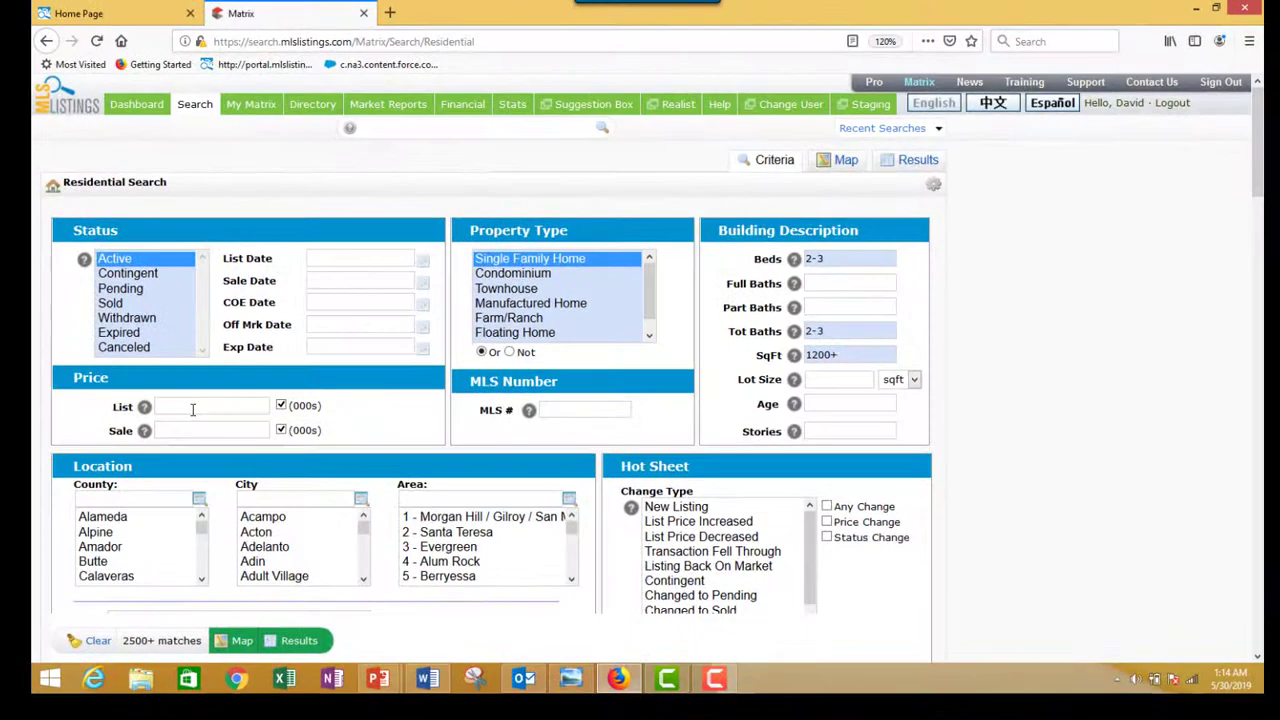
# - Set the list price criterion to 1500+ (000s)
pyautogui.click(193, 410)
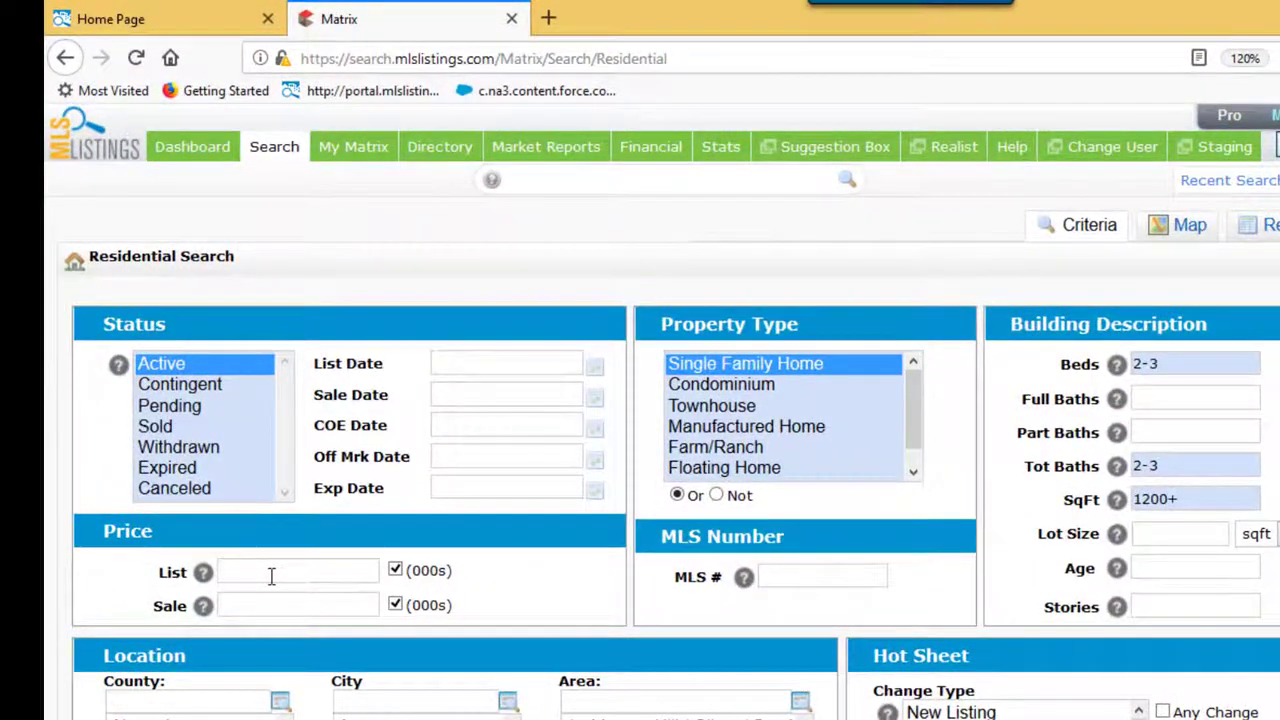
pyautogui.write('15')
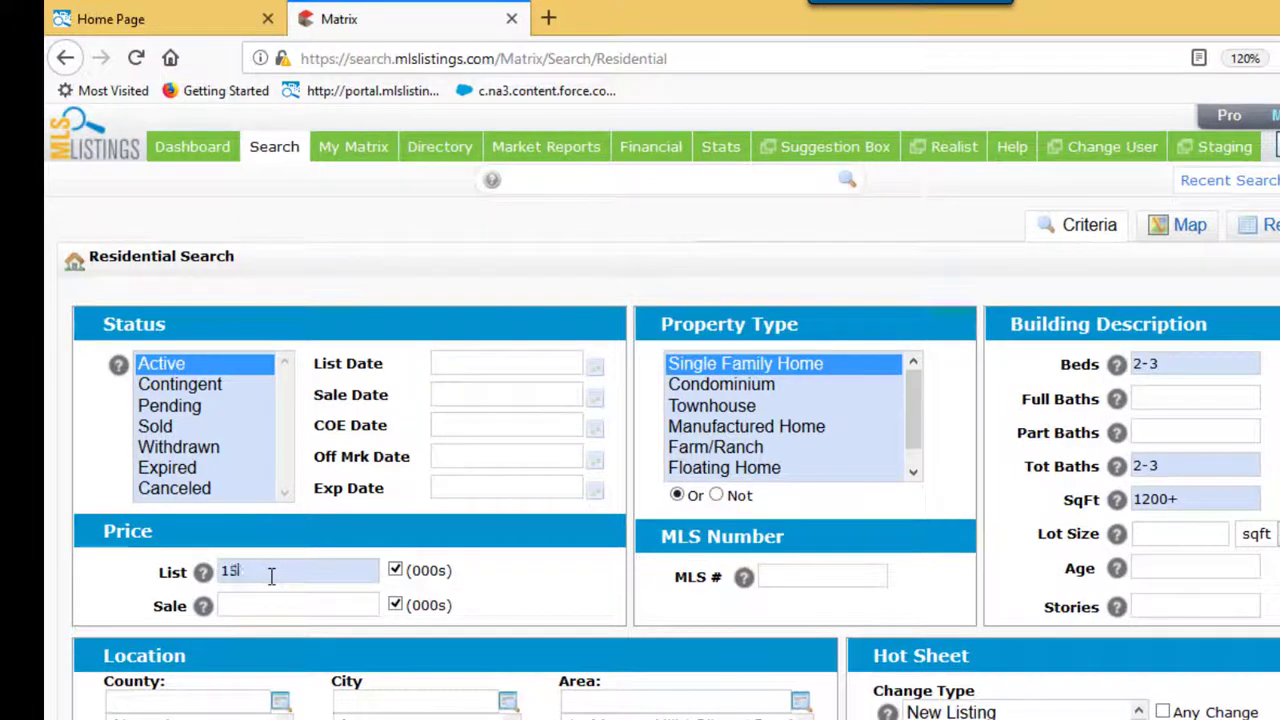
pyautogui.write('00')
pyautogui.write('-')
pyautogui.write('1800')
pyautogui.press('BackSpace')
pyautogui.press('BackSpace')
pyautogui.press('BackSpace')
pyautogui.press('BackSpace')
pyautogui.press('BackSpace')
pyautogui.write('+')
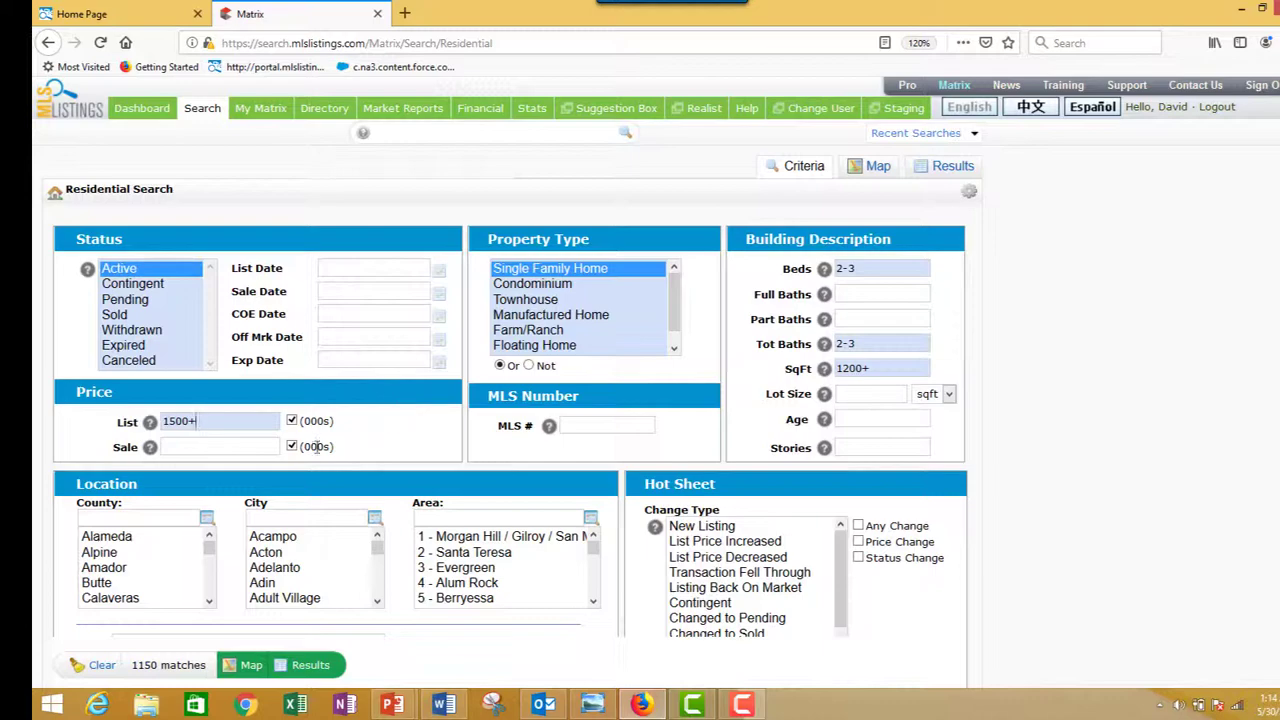
# - Filter the city list for 'san jose' and select San Jose
pyautogui.click(298, 515)
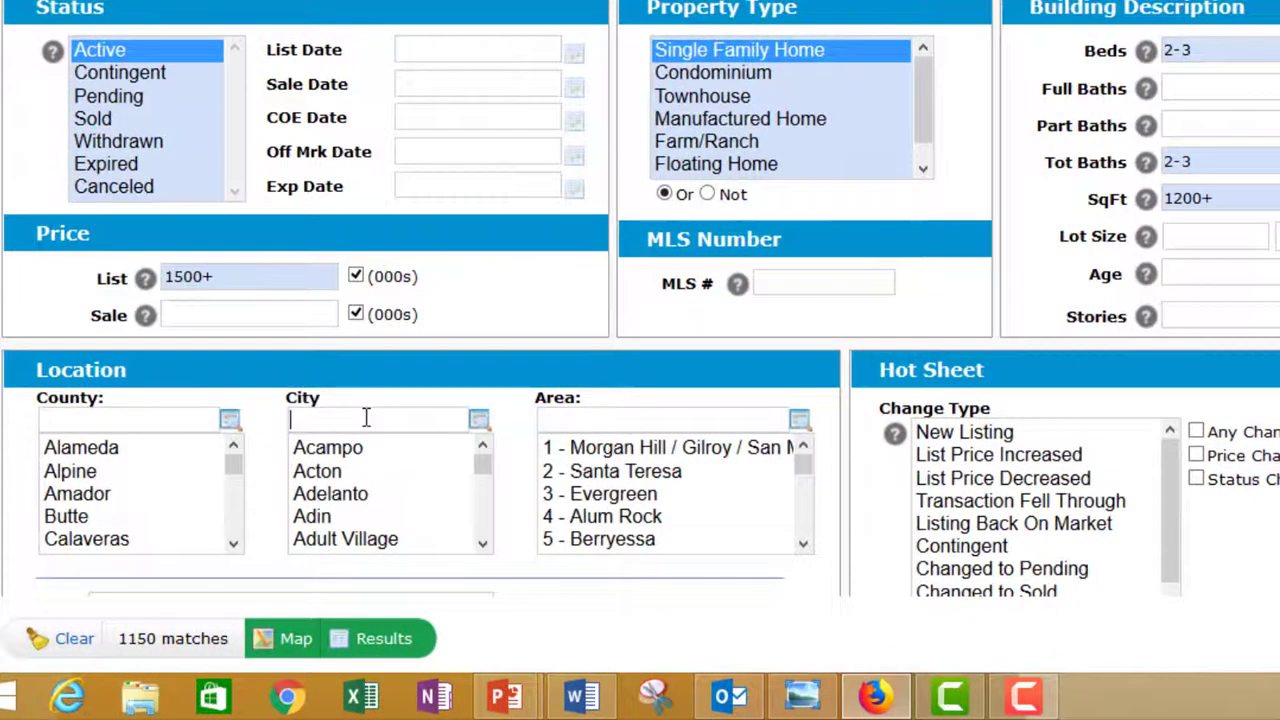
pyautogui.write('san jose')
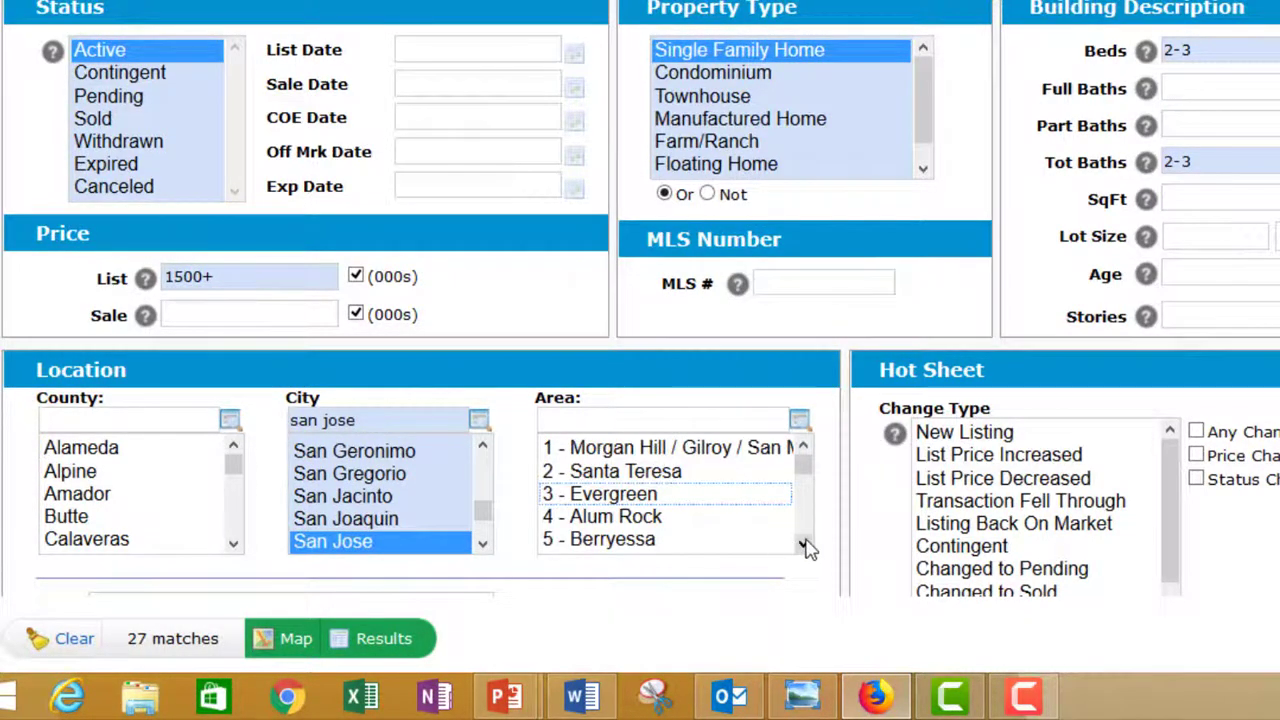
pyautogui.click(806, 546)
pyautogui.click(806, 546)
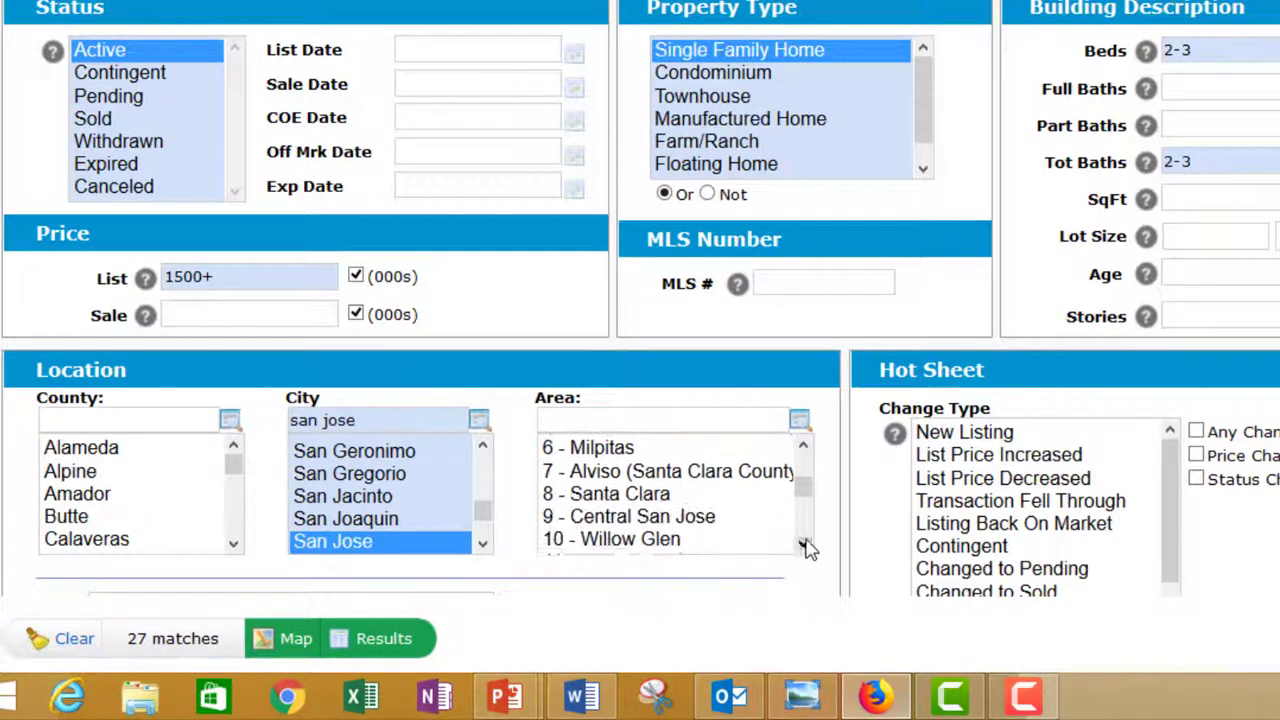
pyautogui.click(806, 546)
pyautogui.click(804, 449)
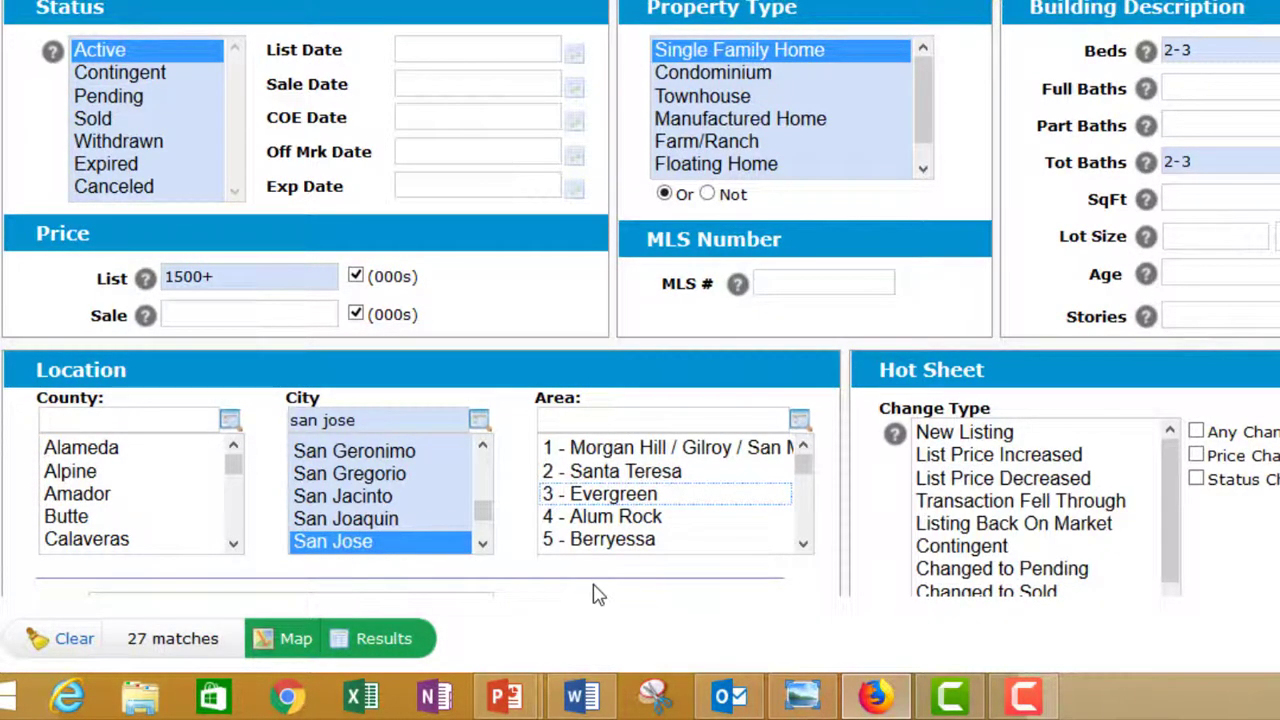
# - Show the 27 results, move Street Address after DOM, and sort bedrooms descending
pyautogui.click(405, 648)
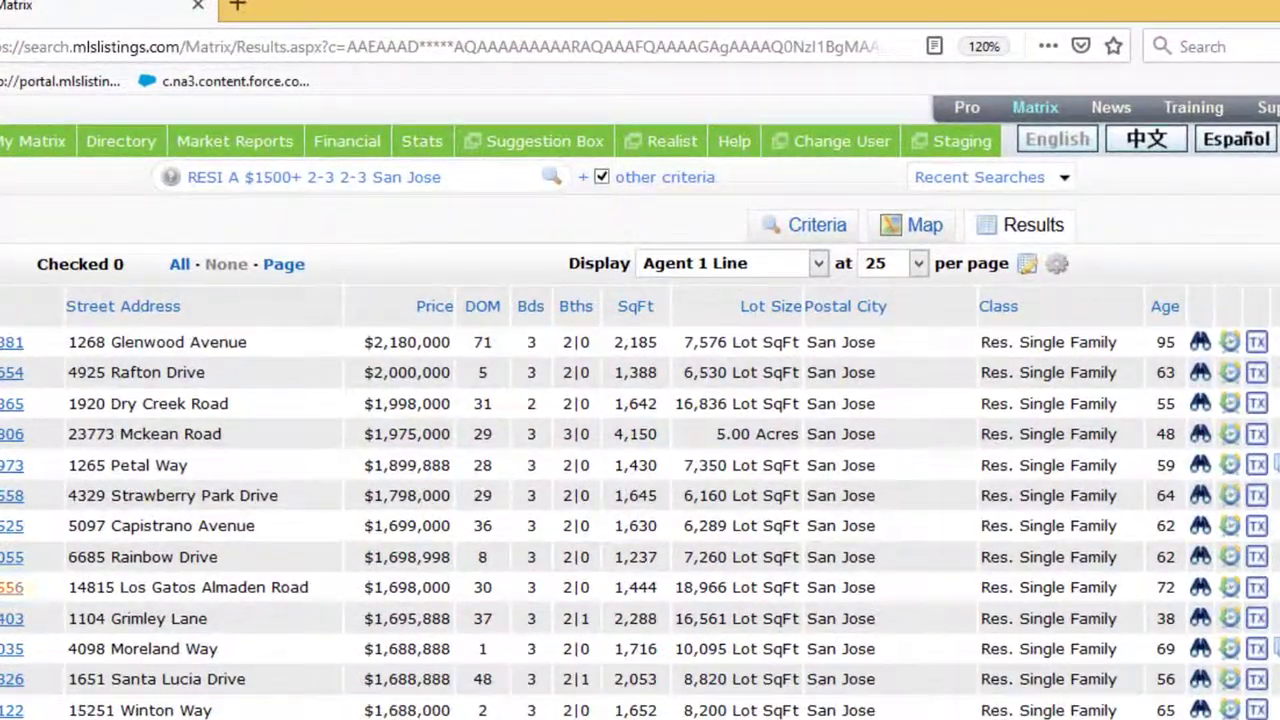
pyautogui.moveTo(234, 303)
pyautogui.mouseDown()
pyautogui.moveTo(686, 306)
pyautogui.moveTo(208, 303)
pyautogui.moveTo(218, 296)
pyautogui.mouseUp()
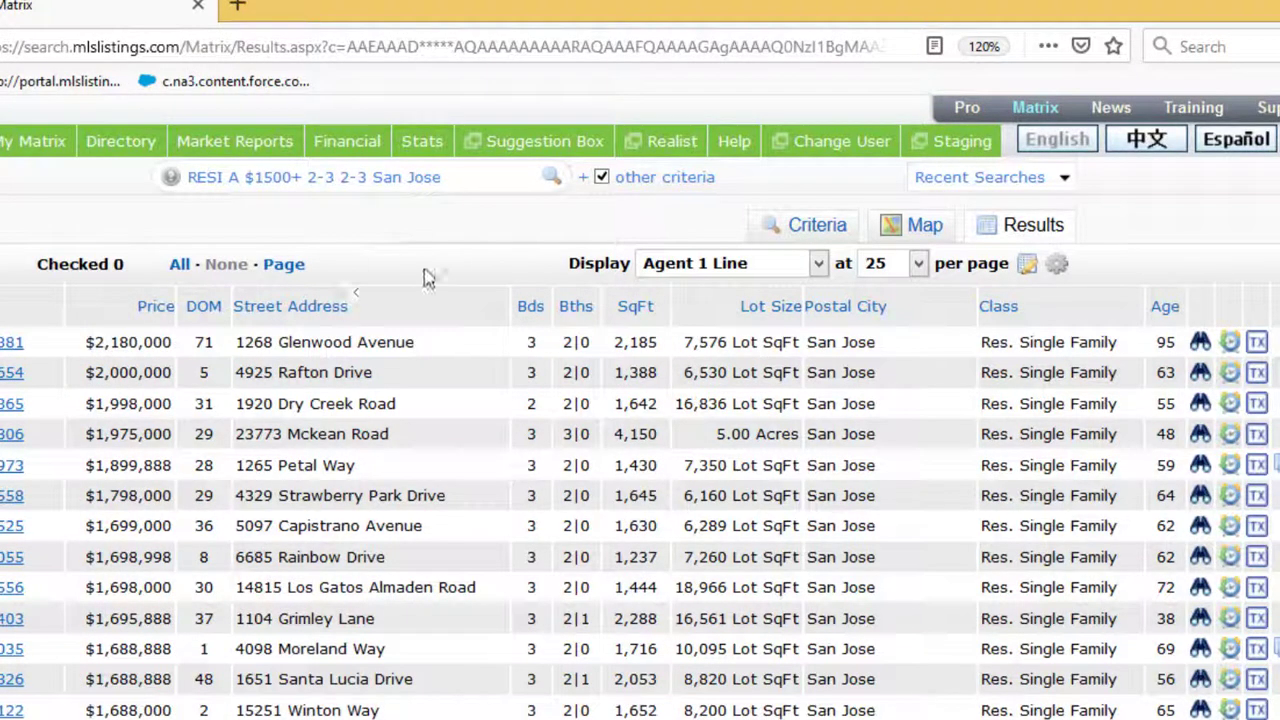
pyautogui.click(531, 312)
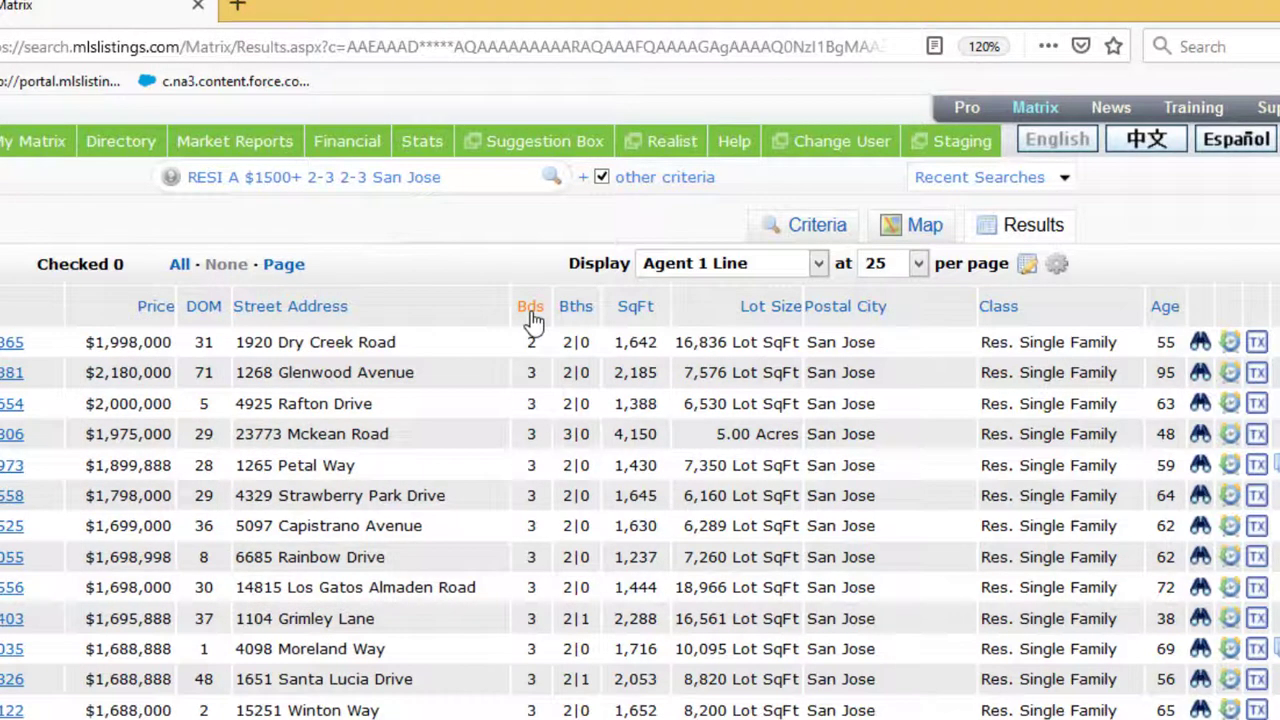
pyautogui.click(533, 318)
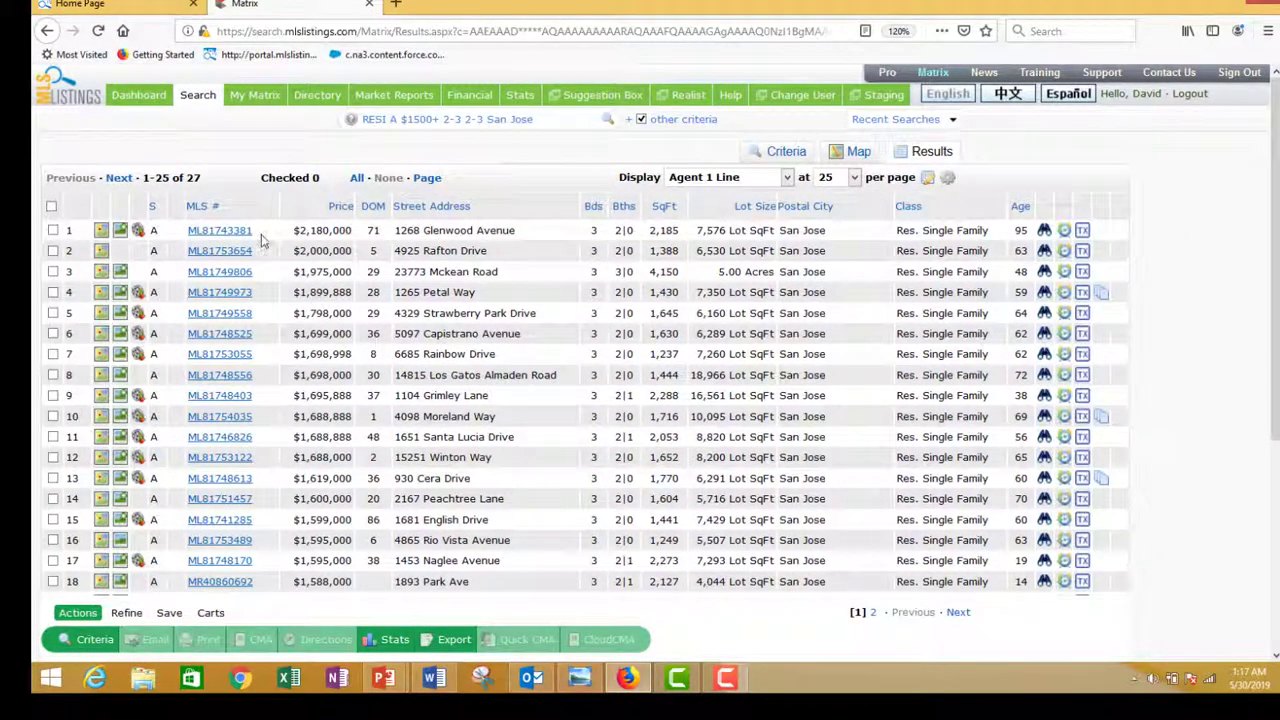
pyautogui.click(220, 231)
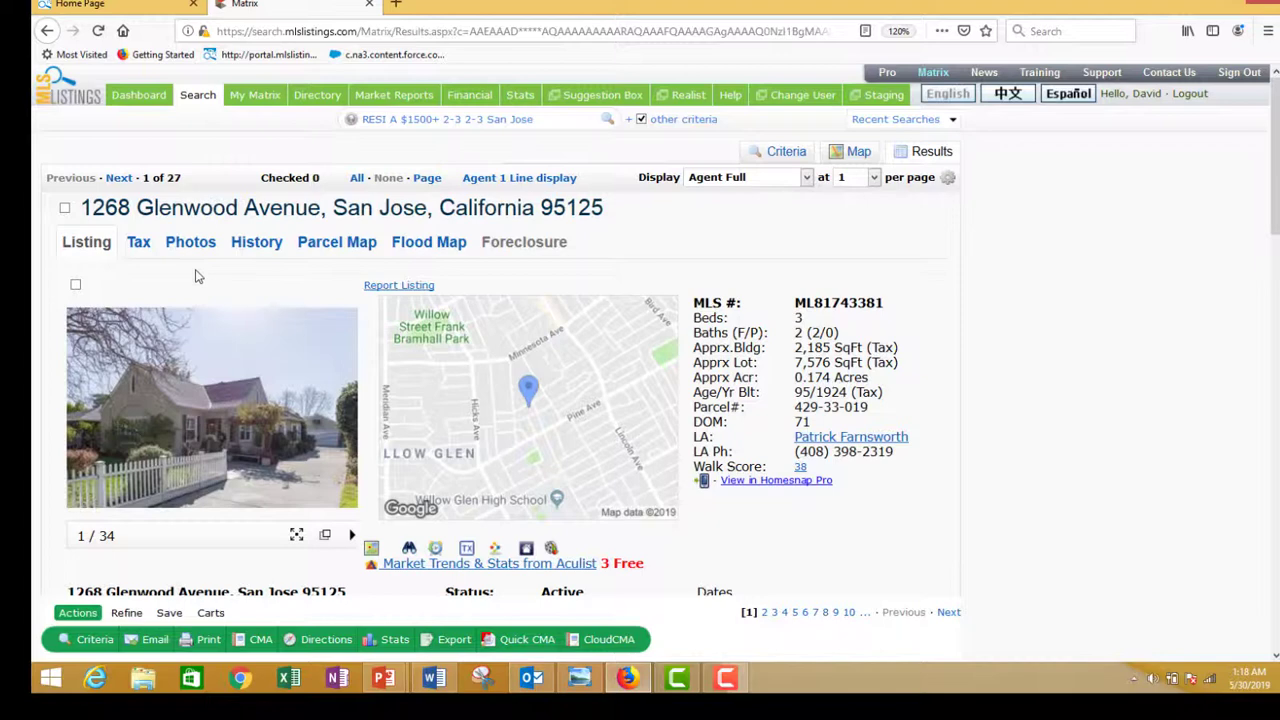
pyautogui.click(256, 247)
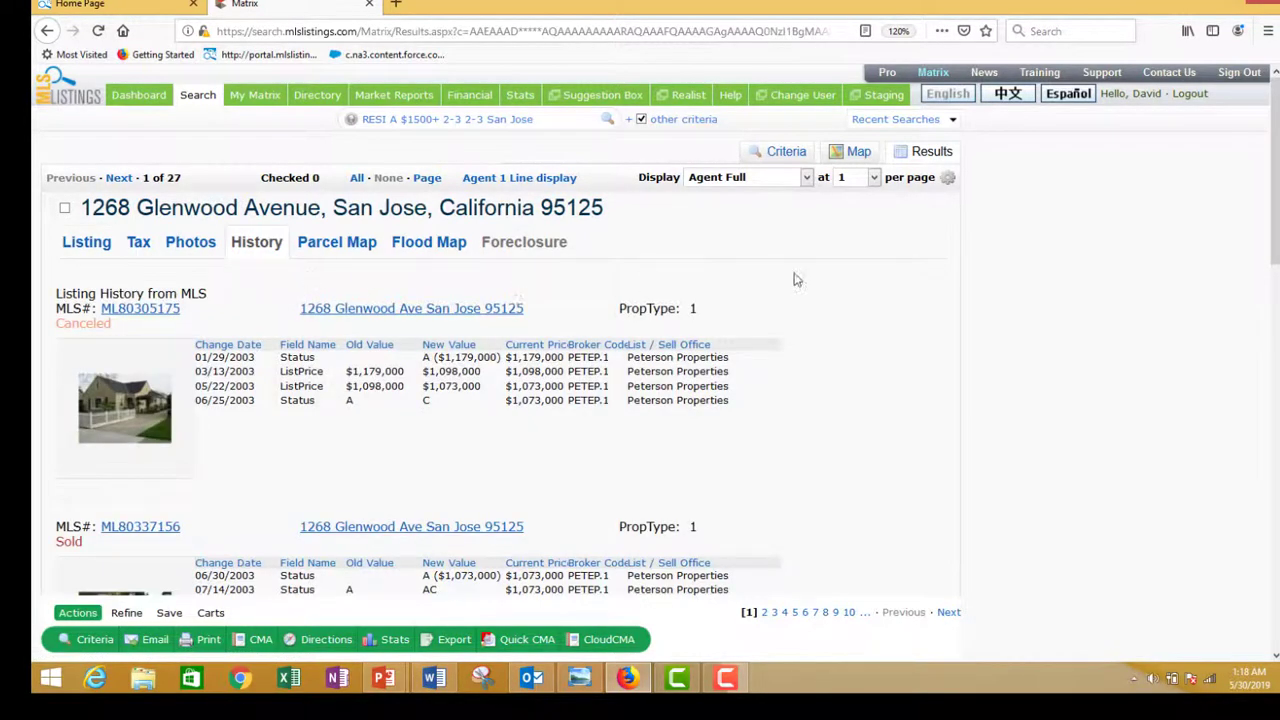
pyautogui.moveTo(1275, 200); pyautogui.dragTo(1275, 531)
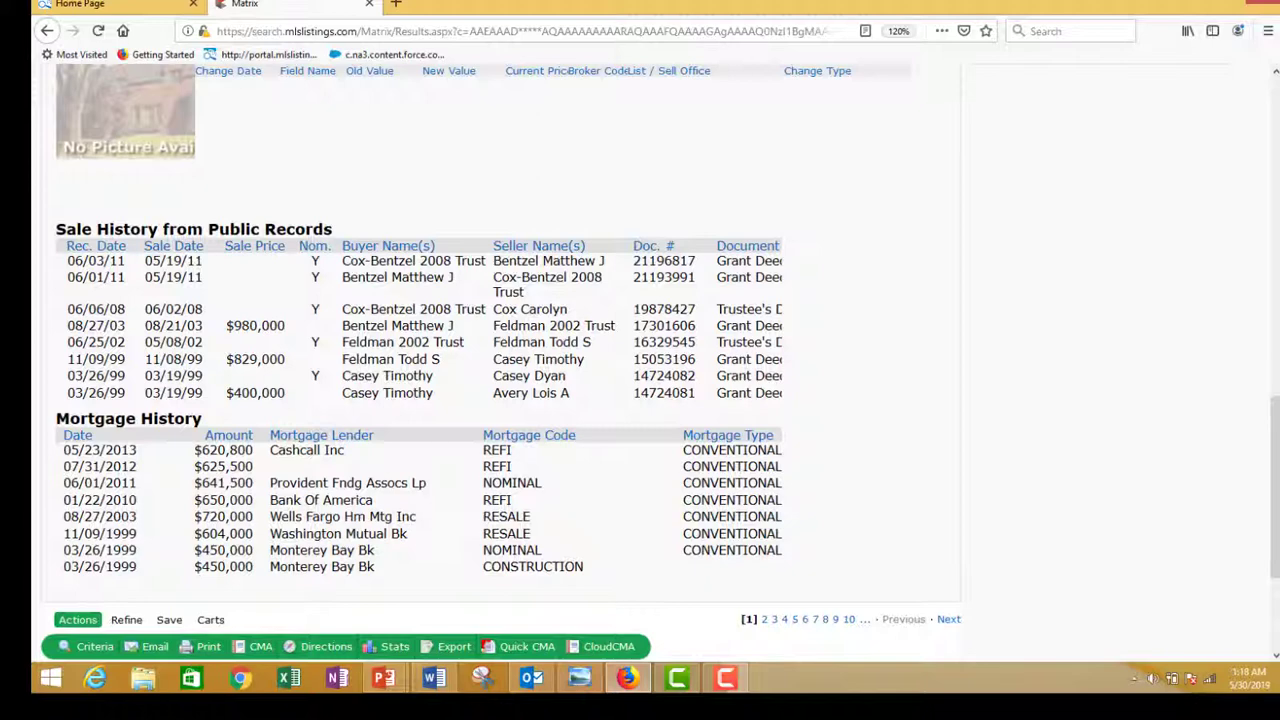
pyautogui.moveTo(1277, 527); pyautogui.dragTo(1275, 90)
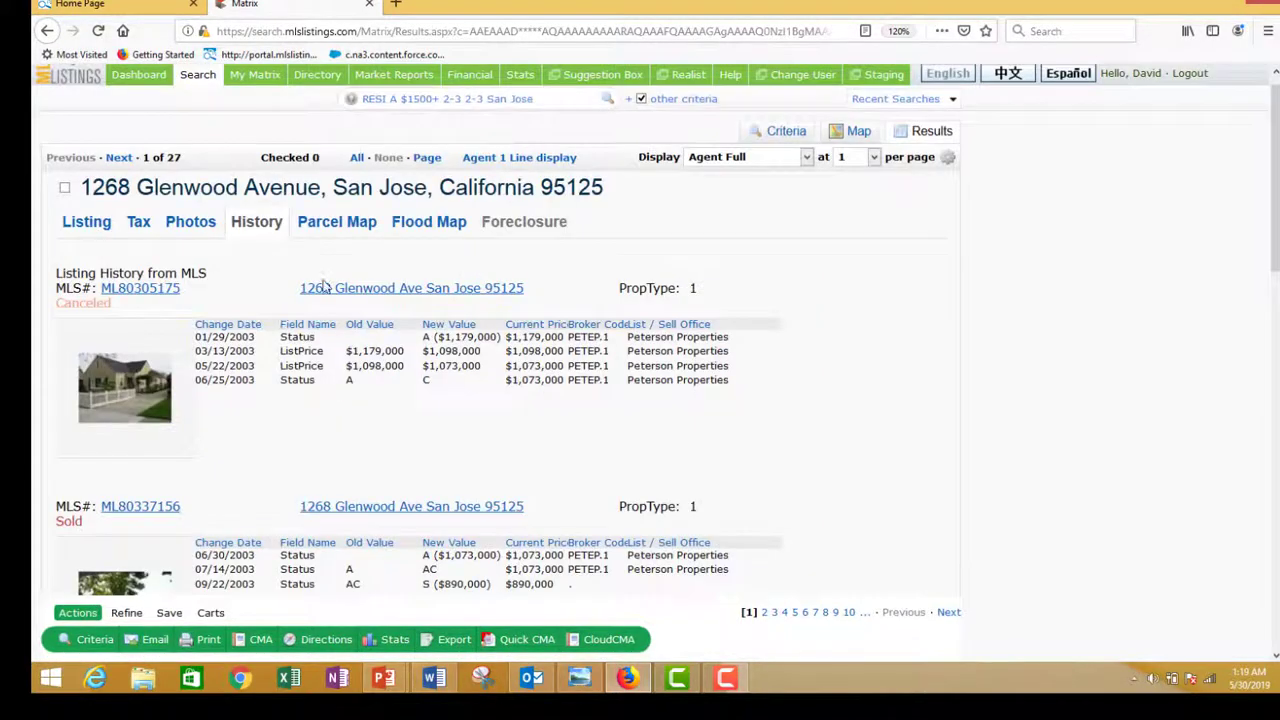
pyautogui.click(87, 224)
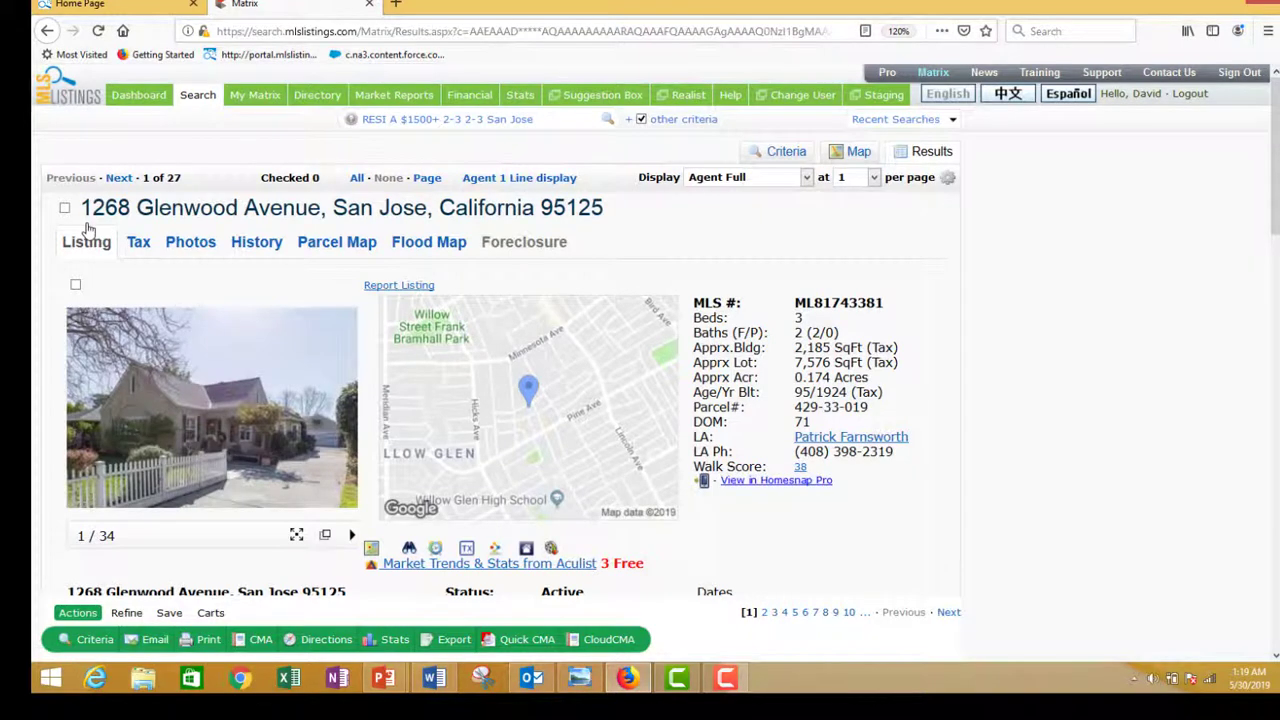
pyautogui.moveTo(1277, 172); pyautogui.dragTo(1277, 175)
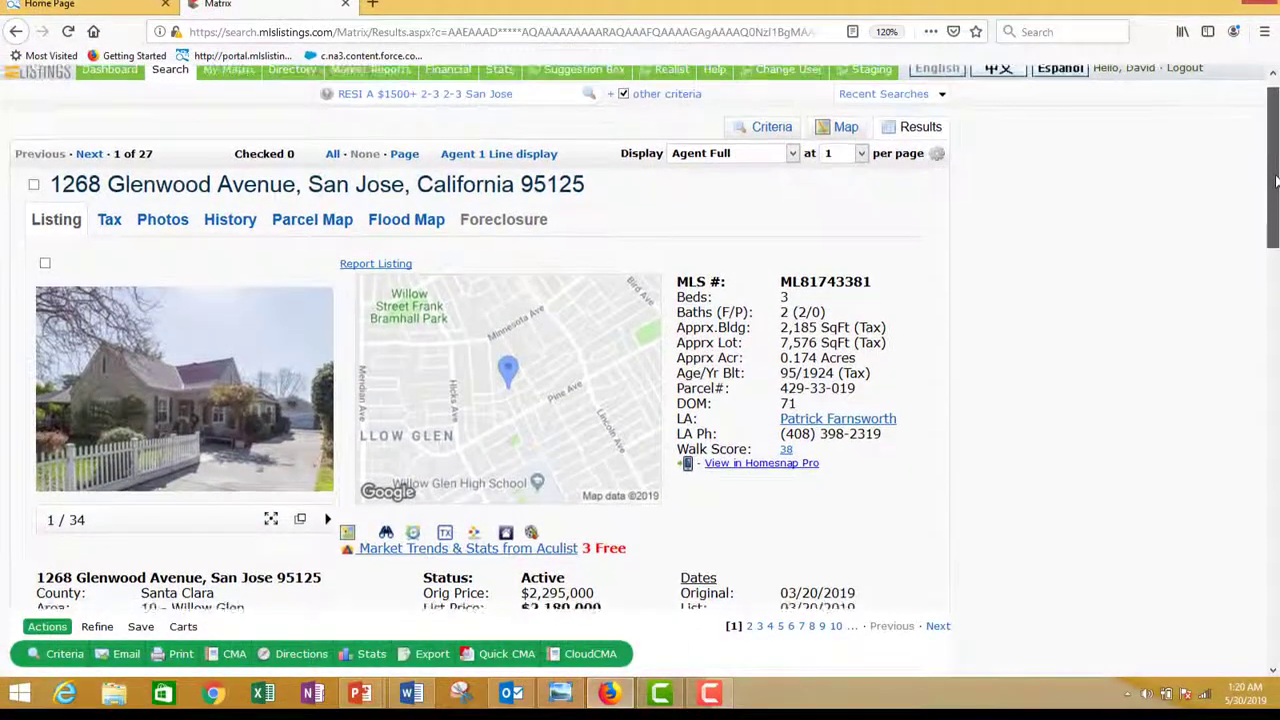
pyautogui.moveTo(1275, 180); pyautogui.dragTo(1276, 272)
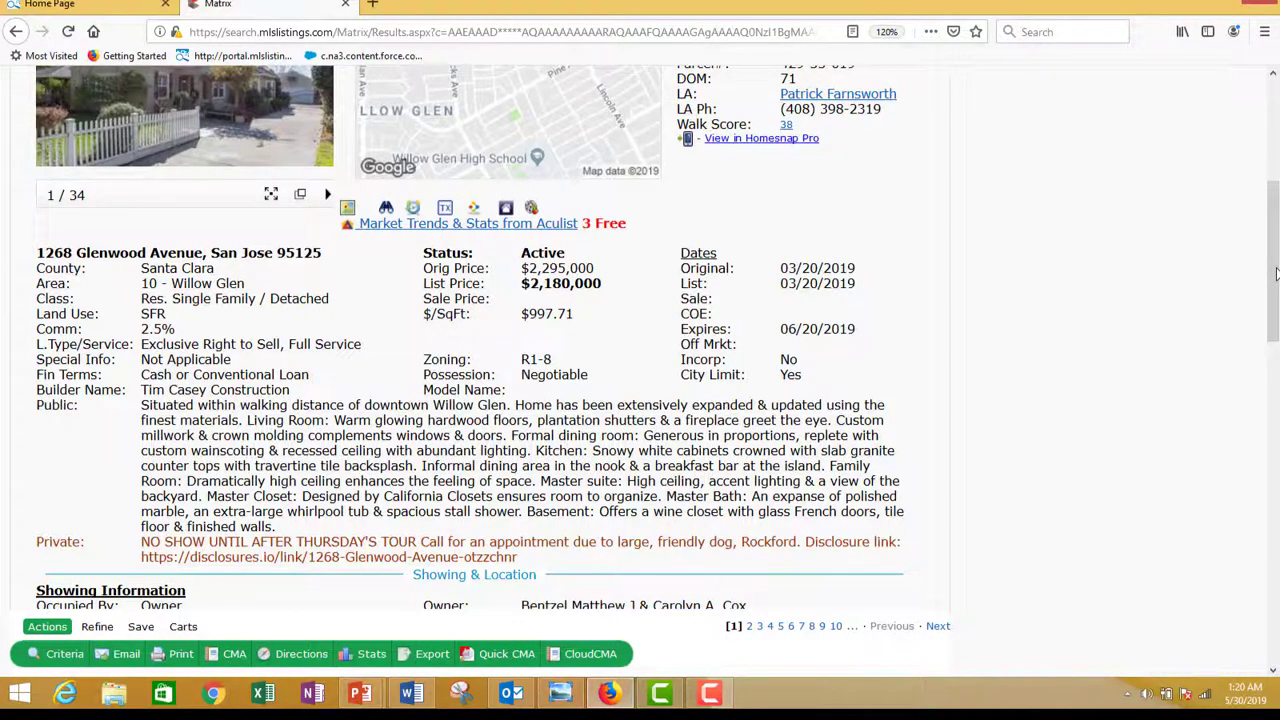
pyautogui.moveTo(1276, 272); pyautogui.dragTo(1276, 545)
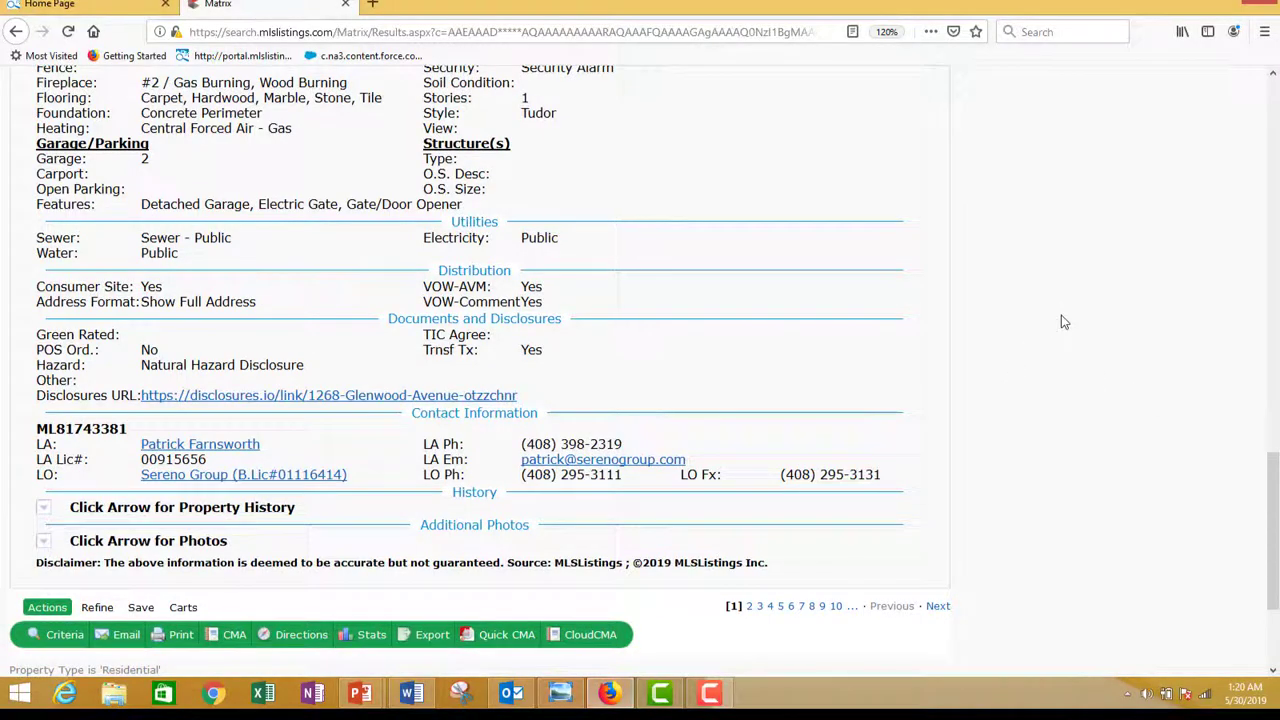
pyautogui.moveTo(1268, 543); pyautogui.dragTo(1265, 260)
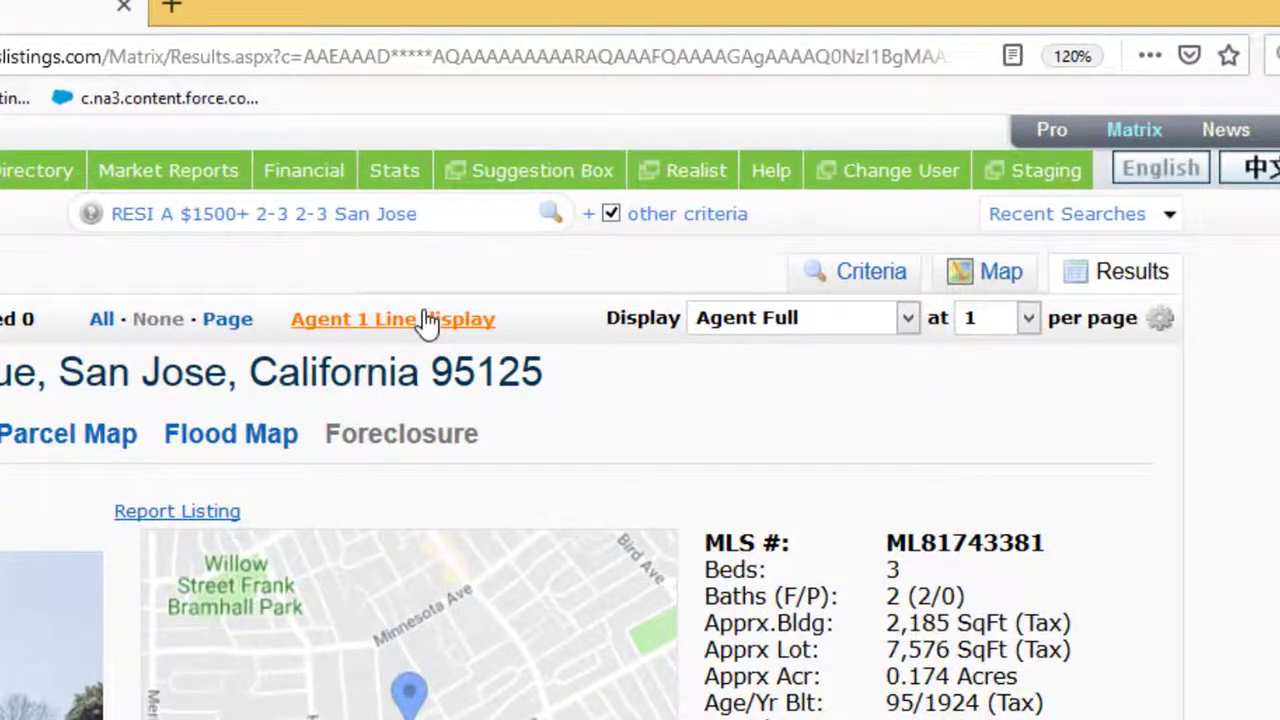
# - Switch to the Agent 1 Line display and start a New Saved Search from the Save options
pyautogui.click(410, 321)
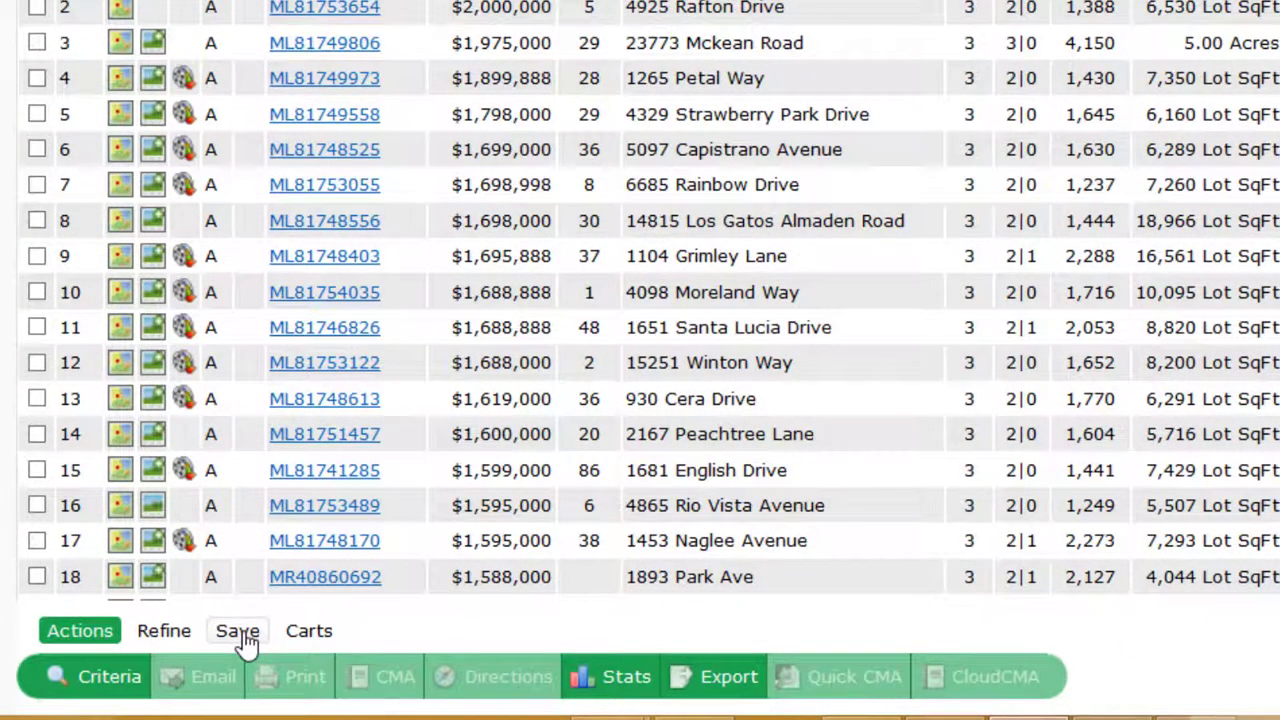
pyautogui.click(238, 631)
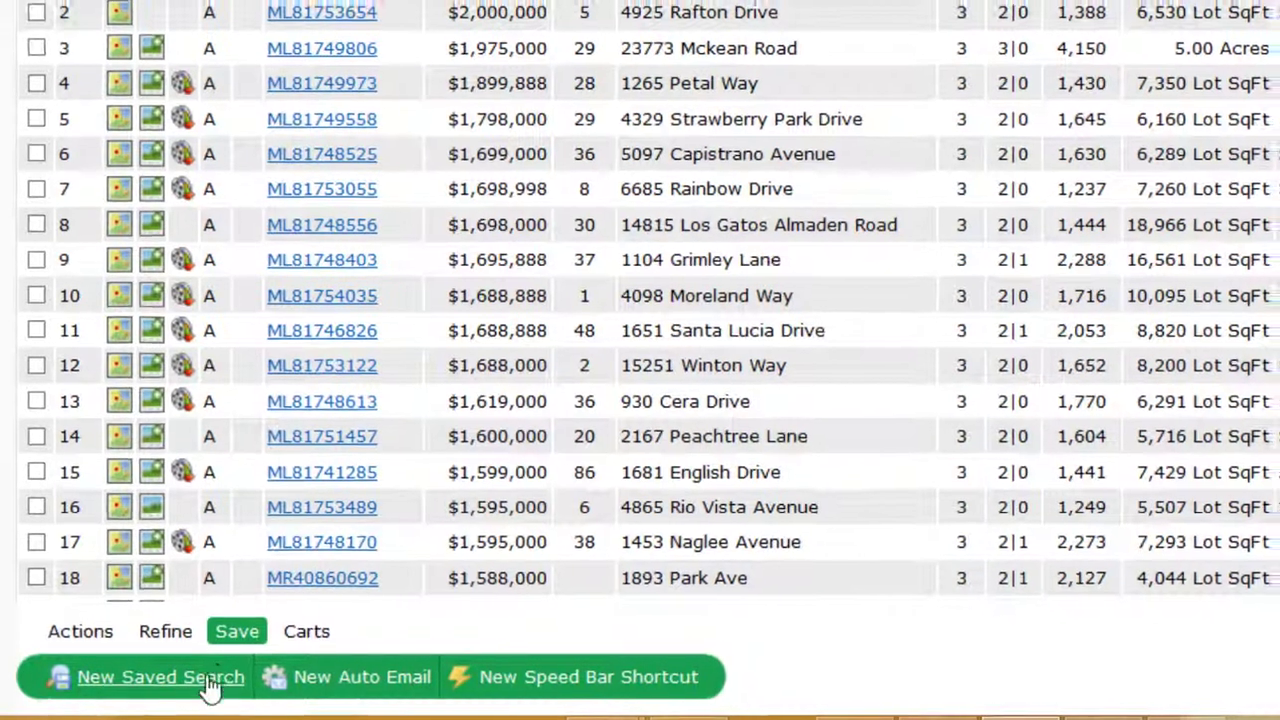
pyautogui.click(206, 684)
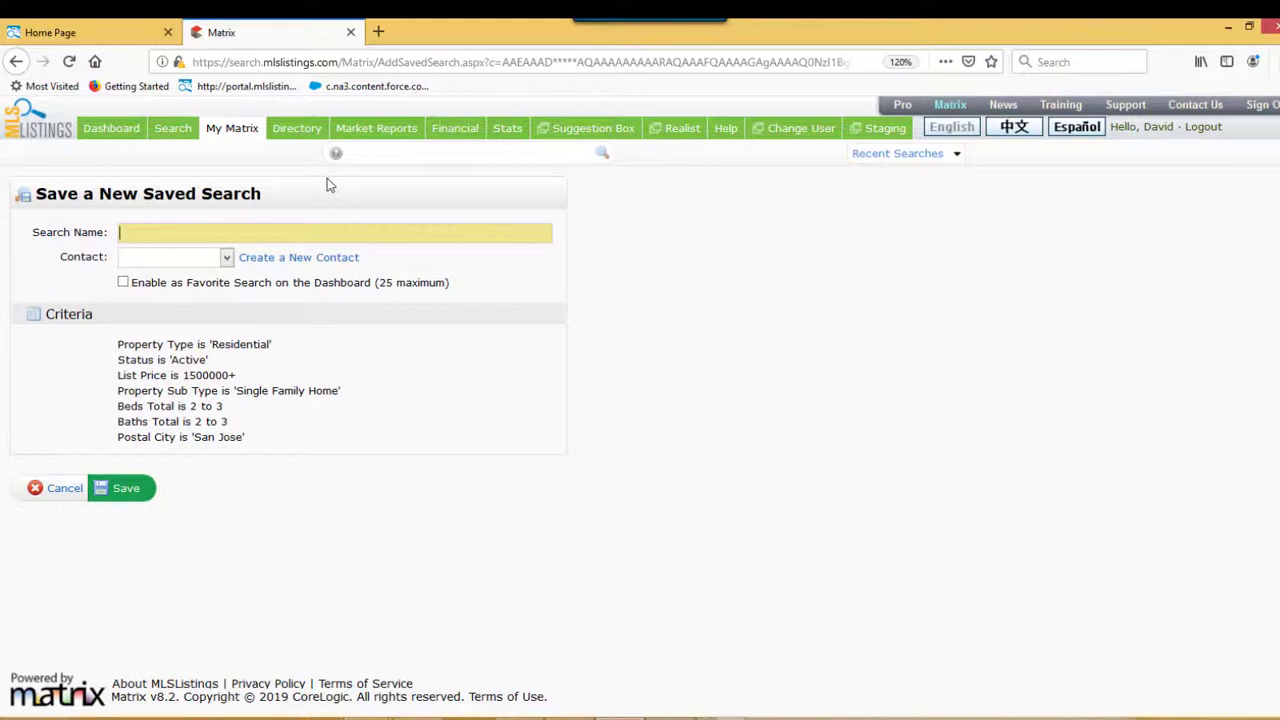
# - Save the search as 'San Jose New Listings' for a contact, enabled as a favorite, then view the Dashboard
pyautogui.write('San Jose New Listings')
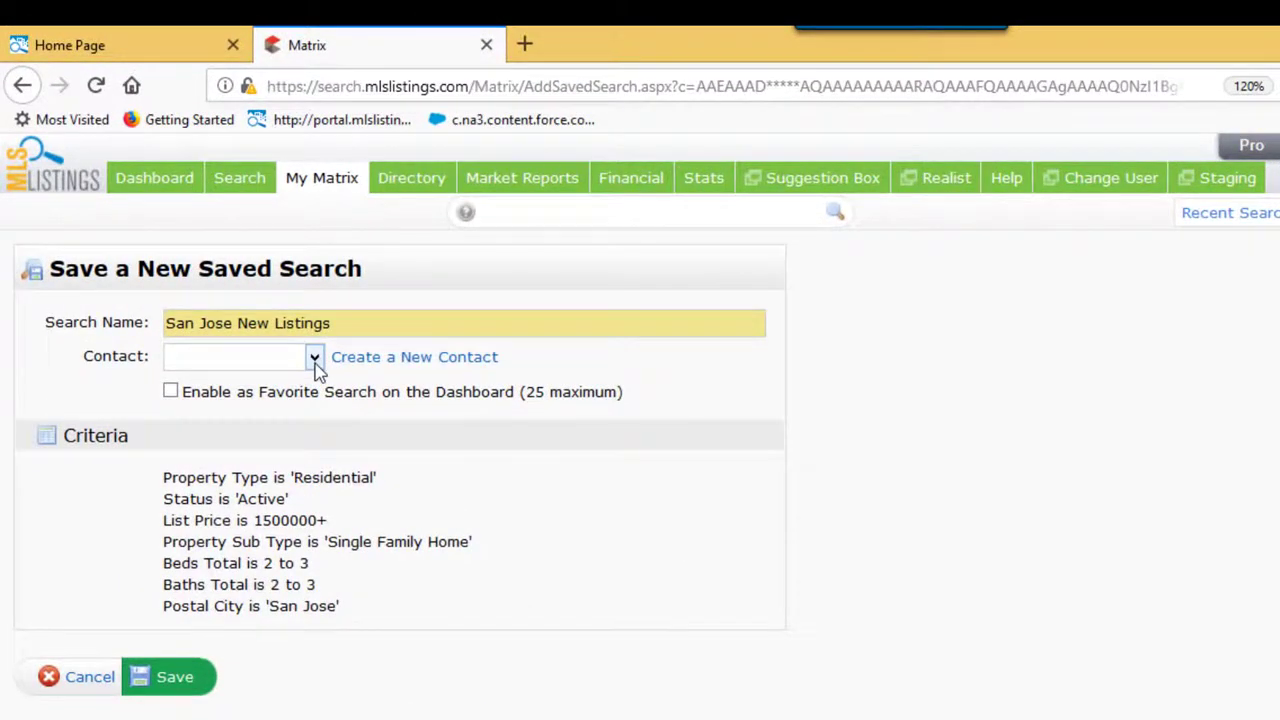
pyautogui.click(314, 360)
pyautogui.click(287, 414)
pyautogui.click(171, 392)
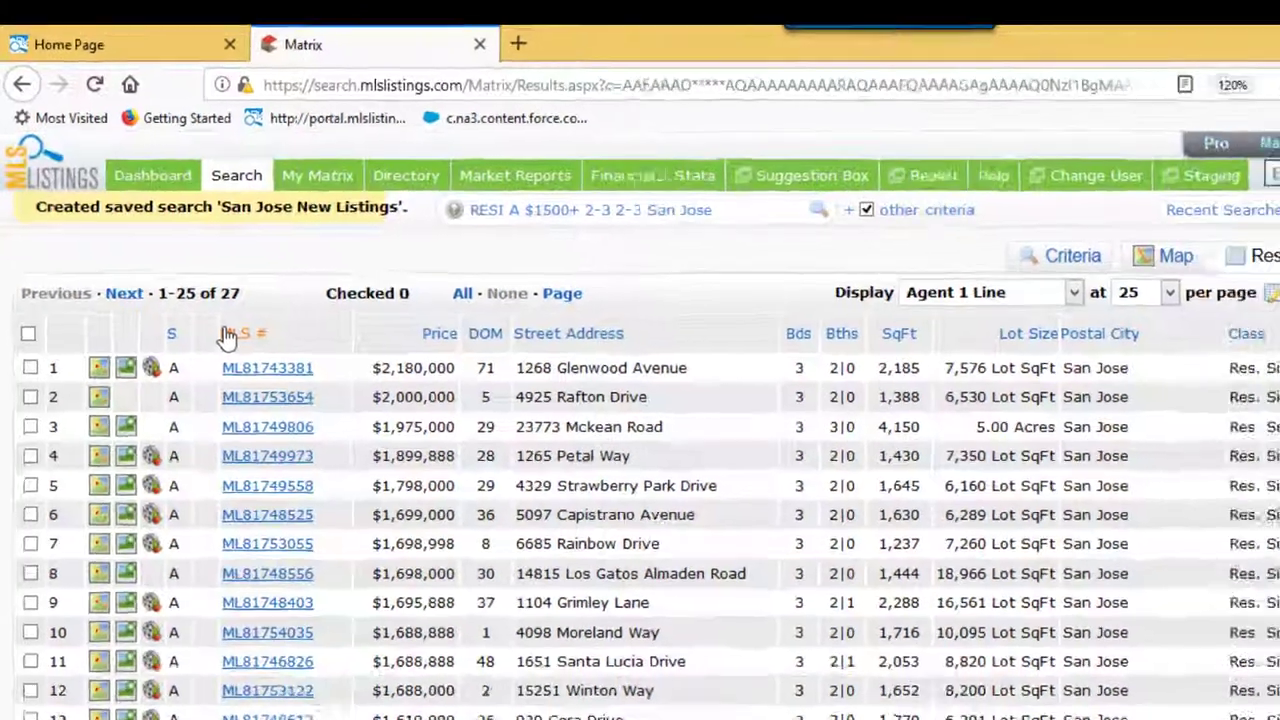
pyautogui.click(152, 175)
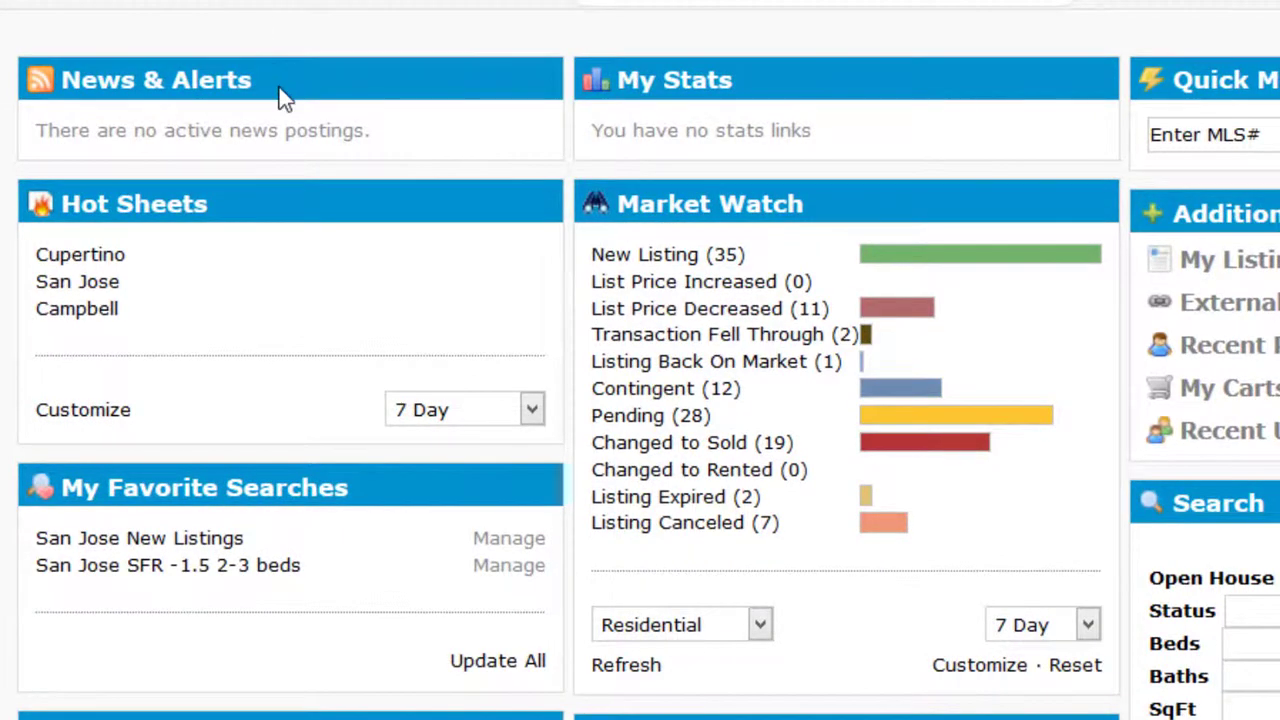
# - Update All favorite search counts, then reopen the latest San Jose search from Recent Searches
pyautogui.click(502, 674)
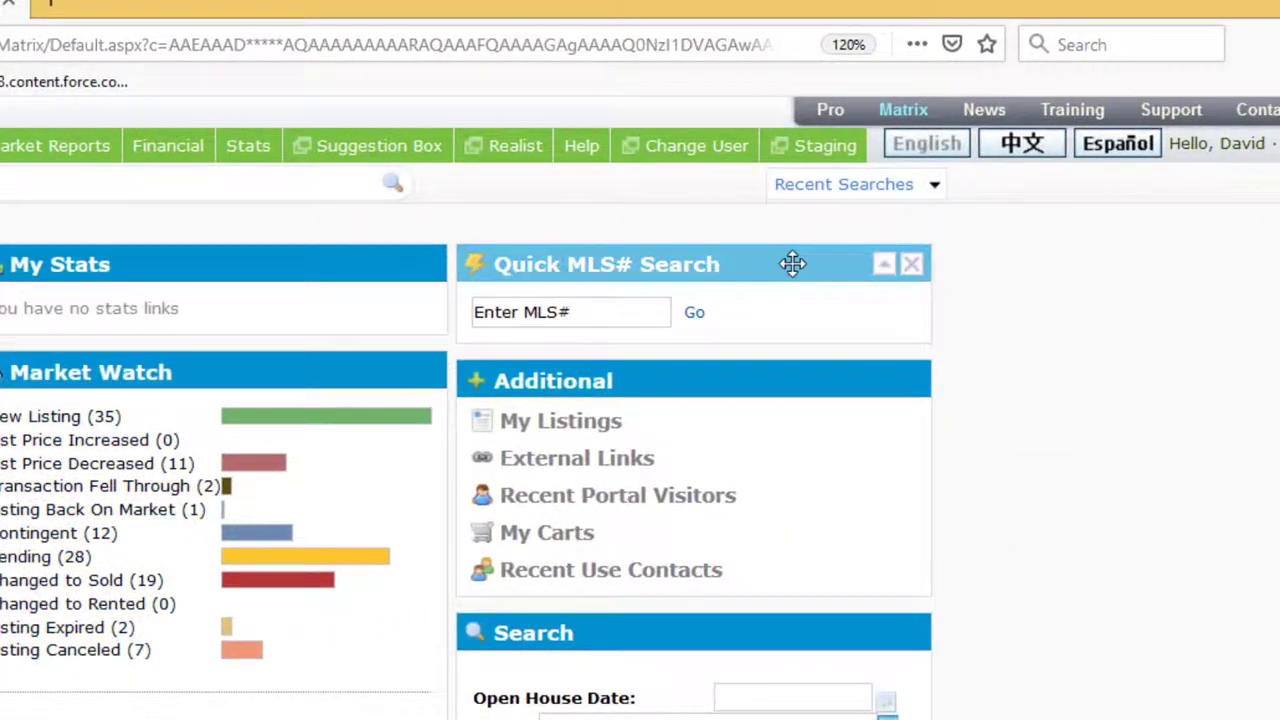
pyautogui.click(934, 188)
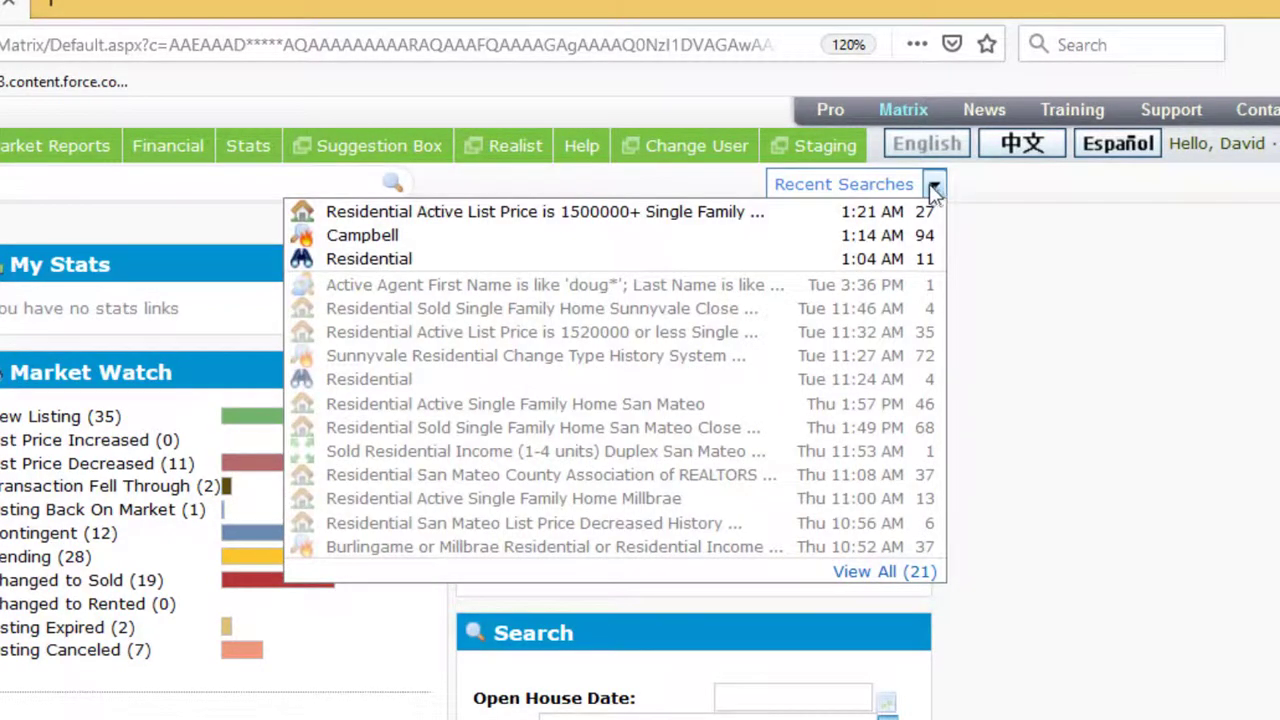
pyautogui.click(818, 212)
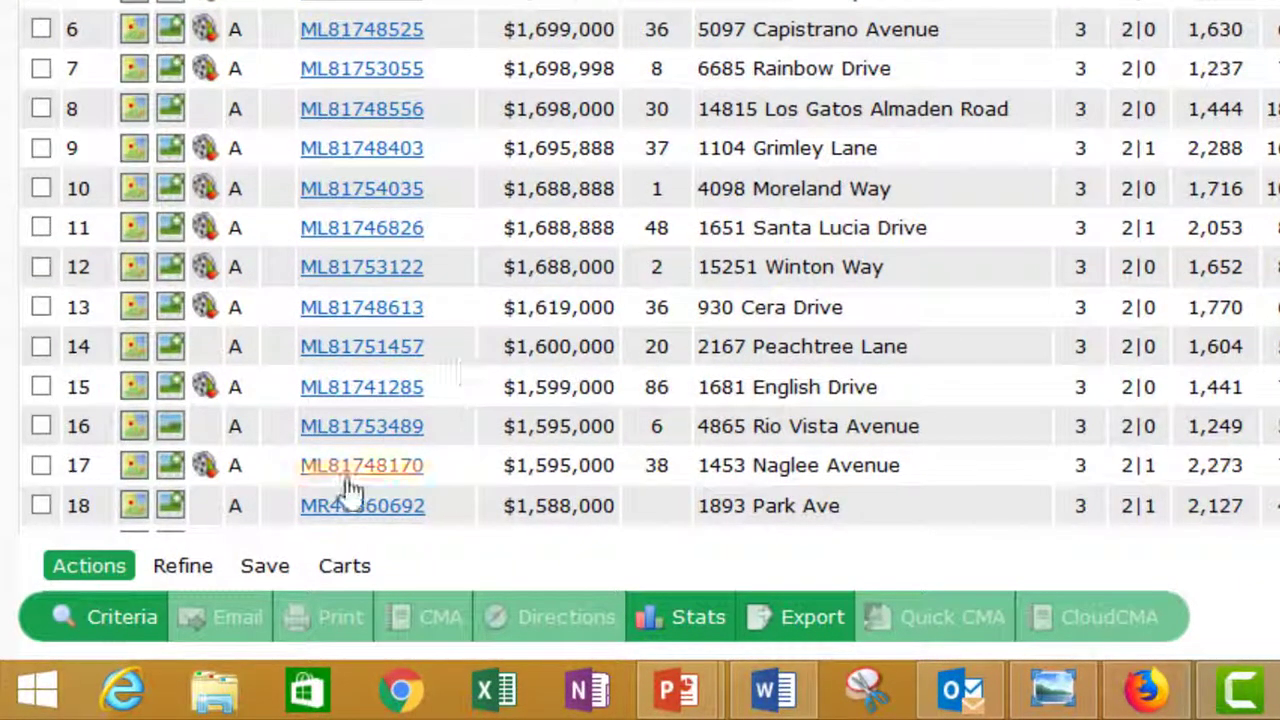
# - Start a new auto email for the San Jose search addressed to a chosen contact
pyautogui.click(268, 570)
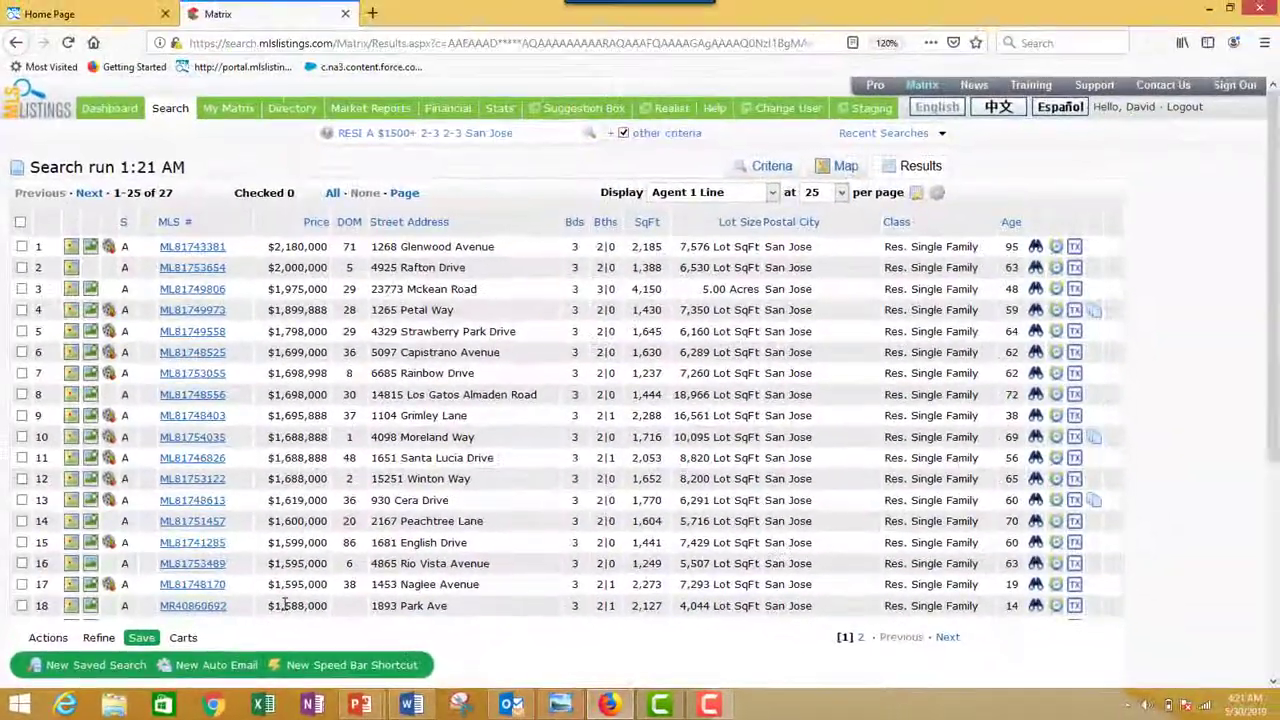
pyautogui.click(407, 617)
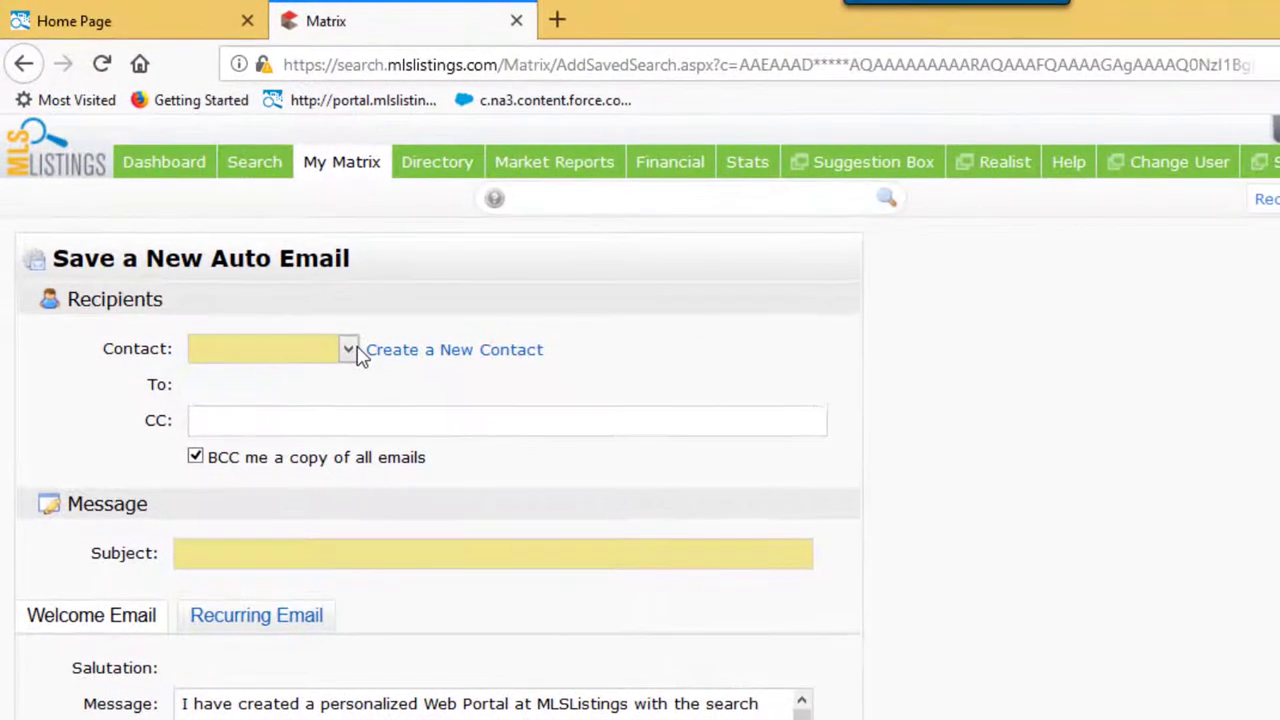
pyautogui.click(349, 350)
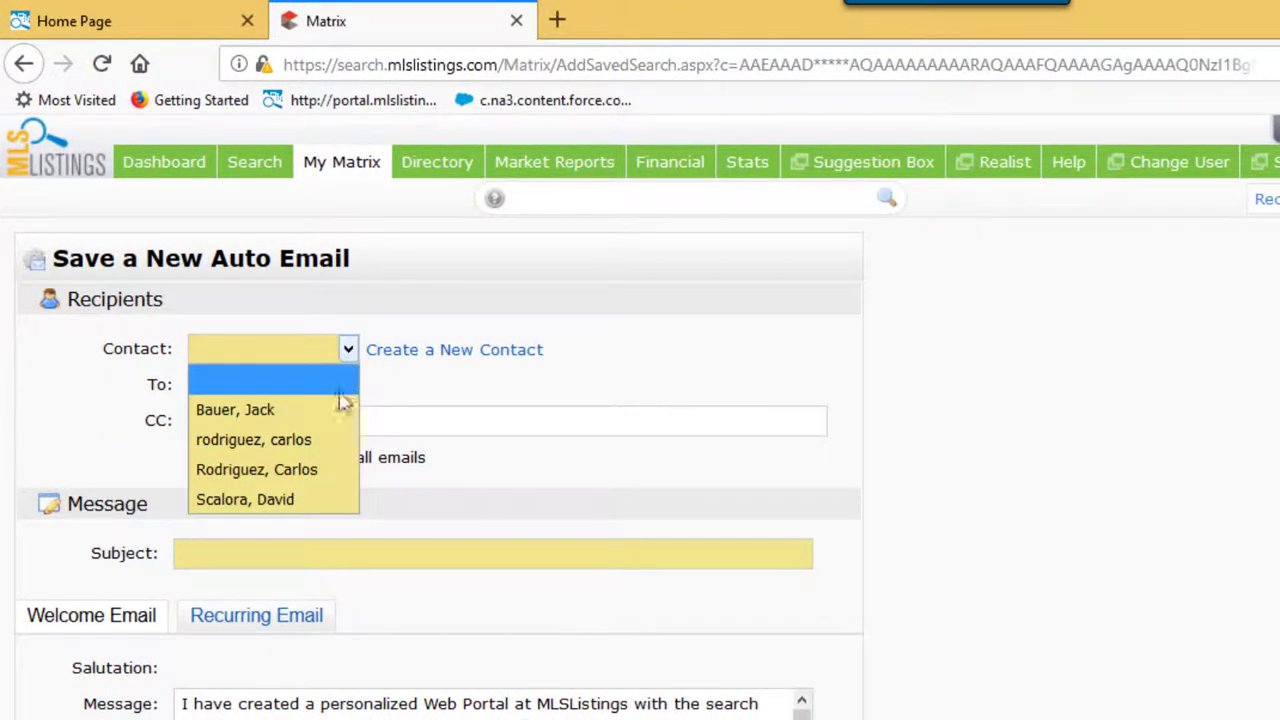
pyautogui.click(314, 442)
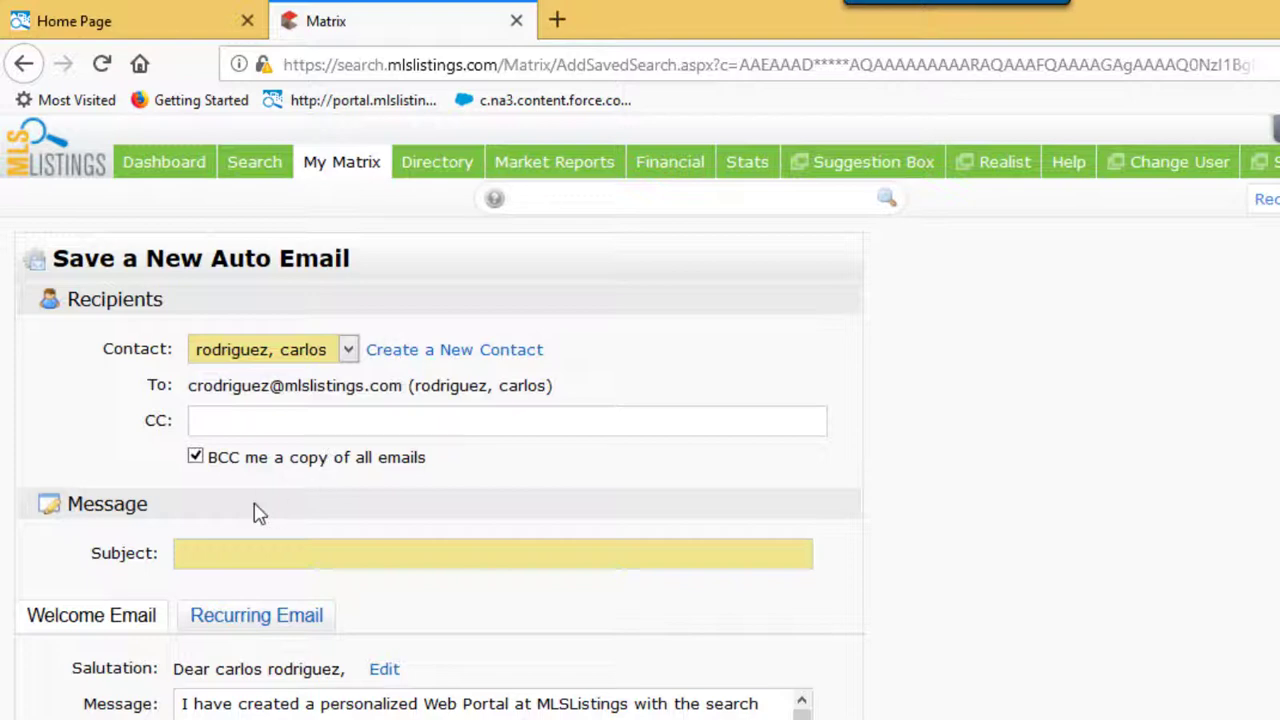
# - Set the auto email subject to 'New Listings!'
pyautogui.click(241, 553)
pyautogui.write('New List')
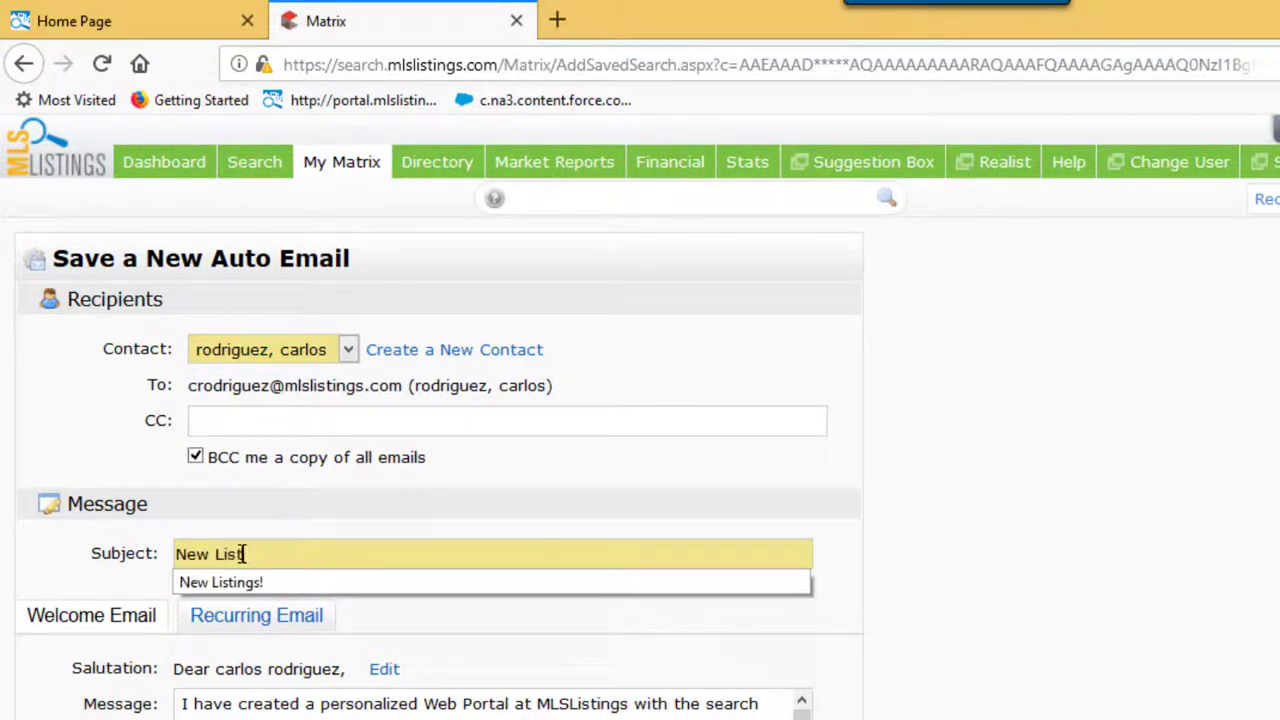
pyautogui.write('ings!')
pyautogui.click(627, 459)
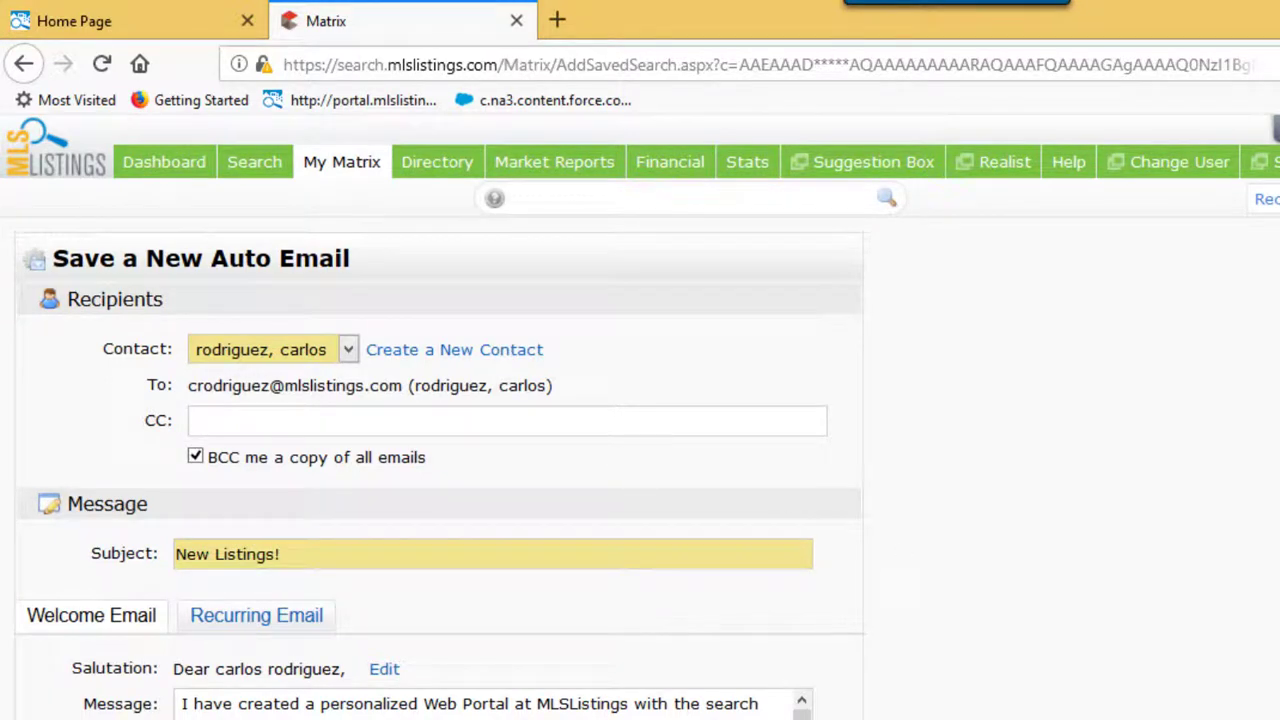
# - Drop Sun, Tue and Thu from the morning email days and enable concierge mode
pyautogui.scroll(-8, 640, 400)
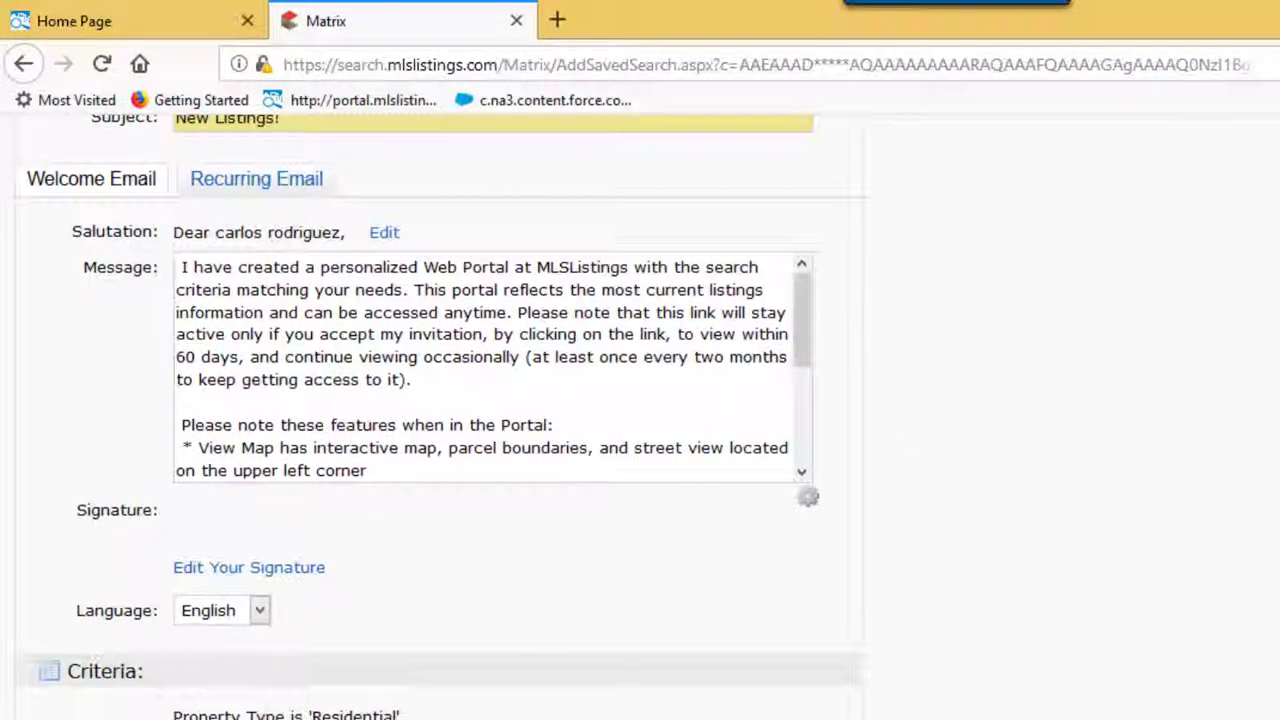
pyautogui.scroll(-6, 440, 400)
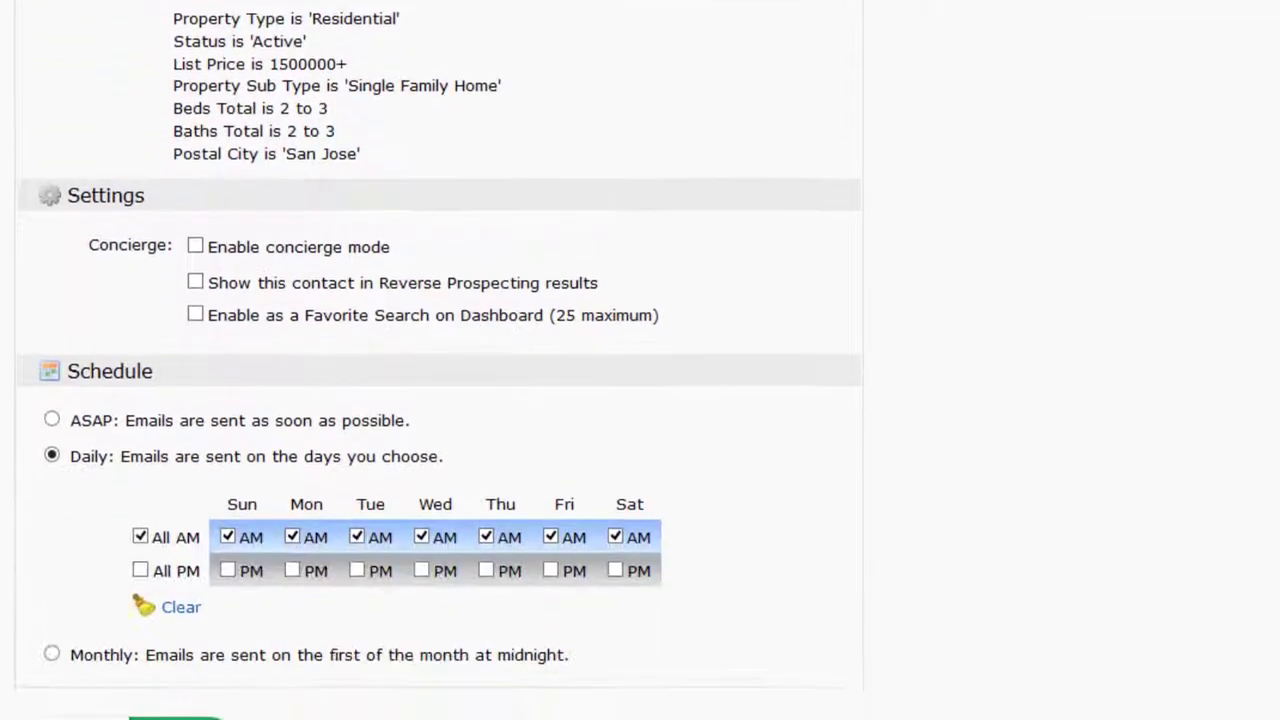
pyautogui.click(227, 477)
pyautogui.click(356, 477)
pyautogui.click(485, 477)
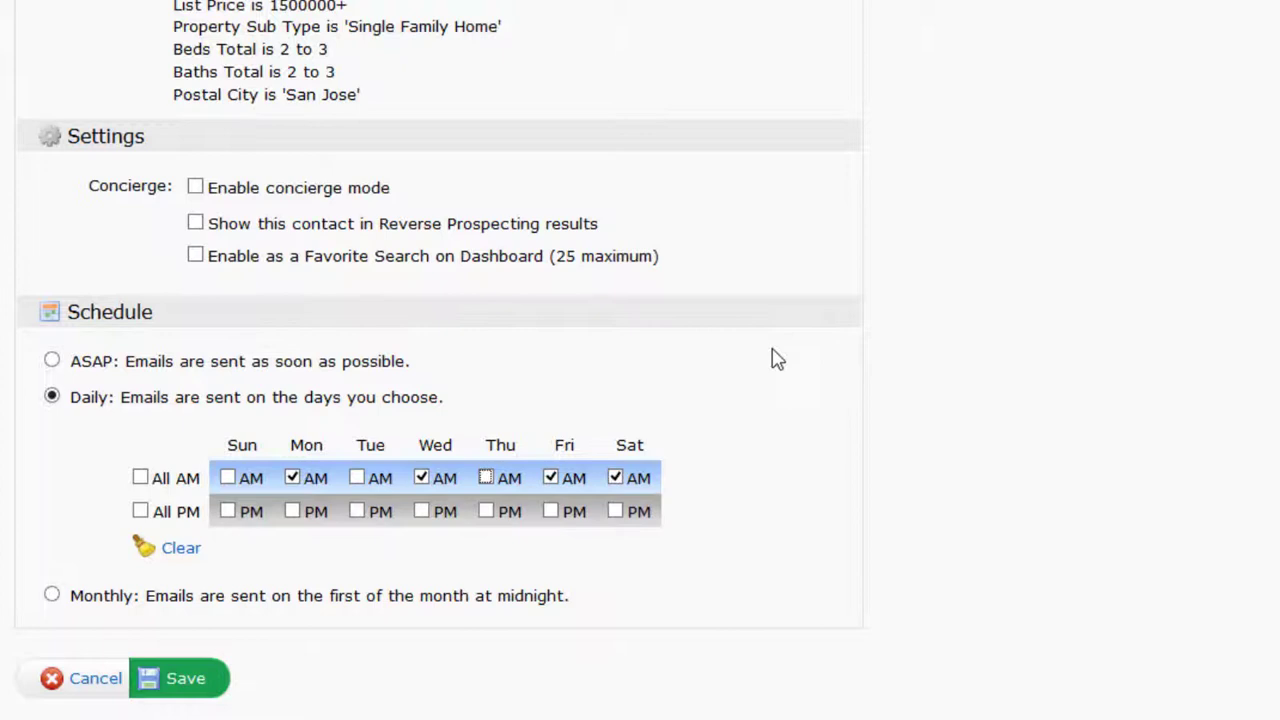
pyautogui.click(195, 188)
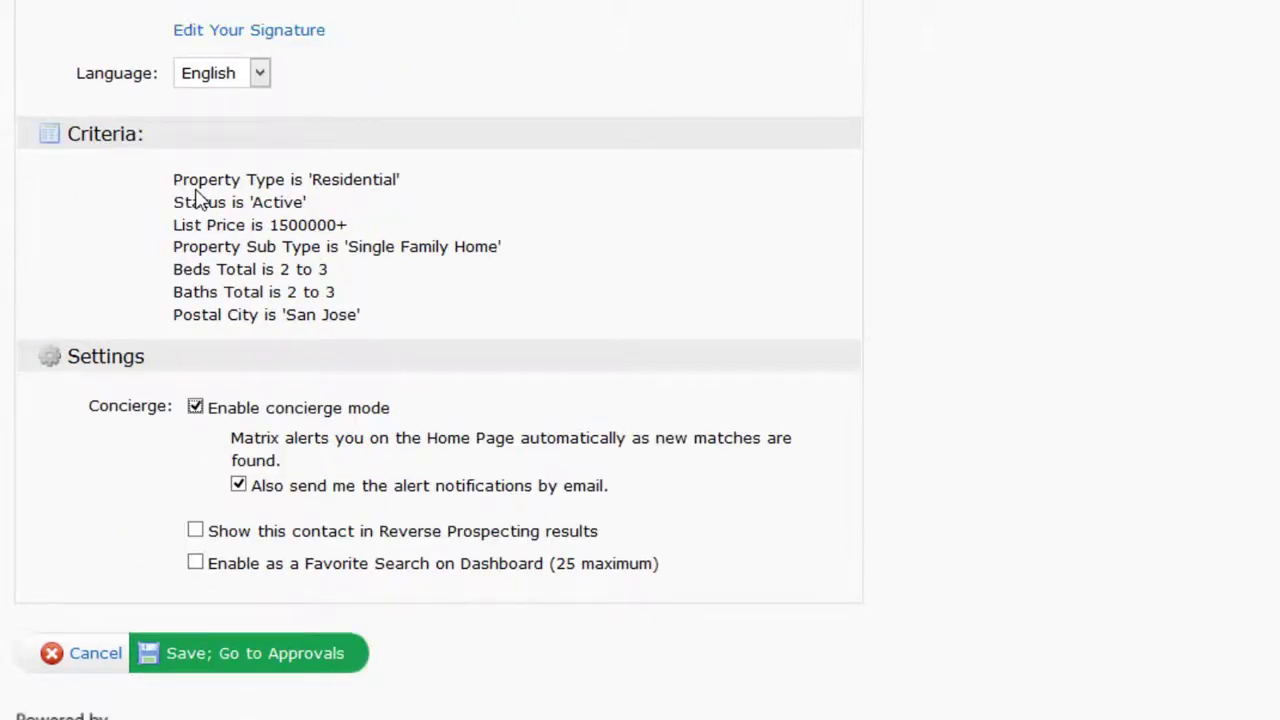
# - Save the auto email and mark listings 1, 3 and 5 on the Concierge Approvals page
pyautogui.click(277, 656)
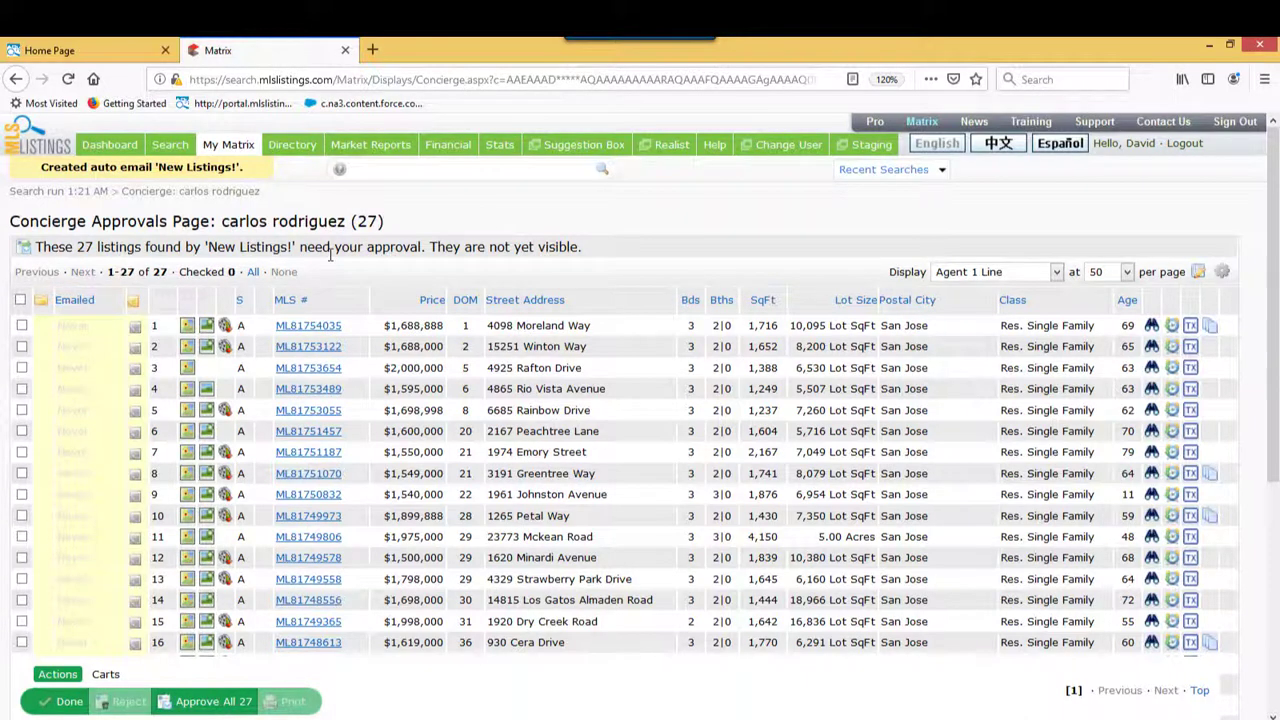
pyautogui.click(21, 326)
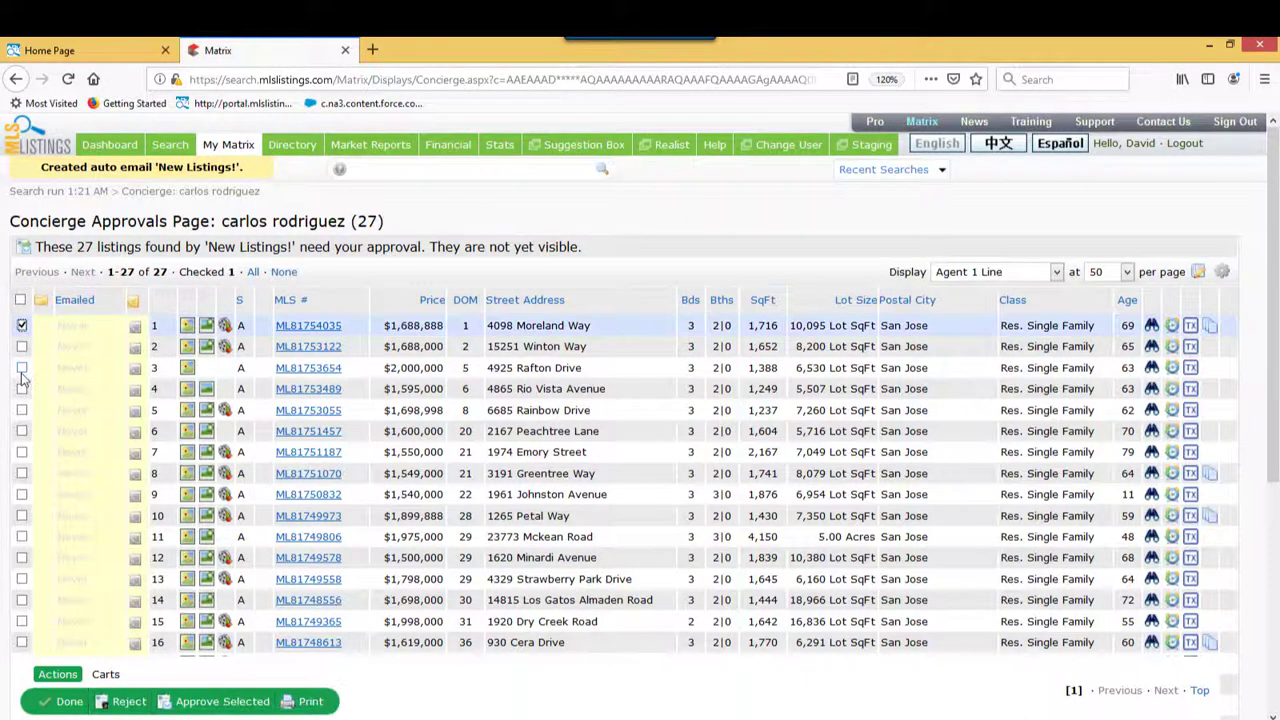
pyautogui.click(21, 367)
pyautogui.click(22, 410)
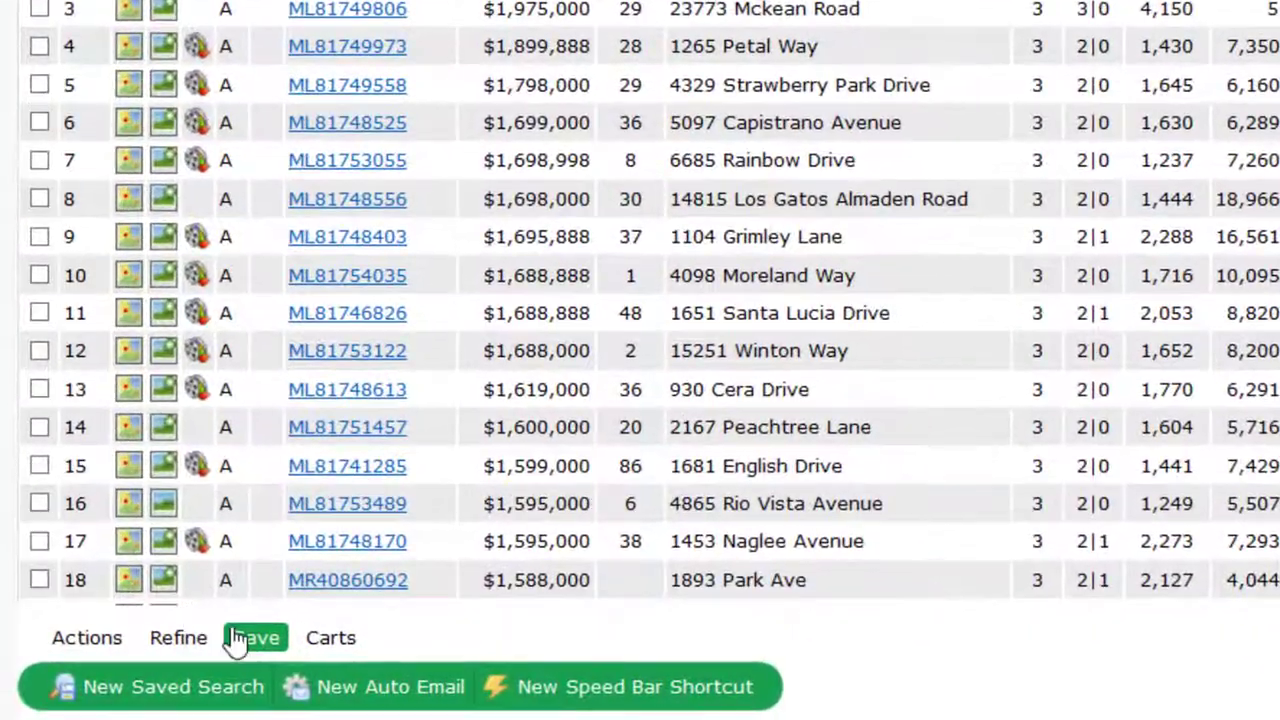
pyautogui.click(87, 640)
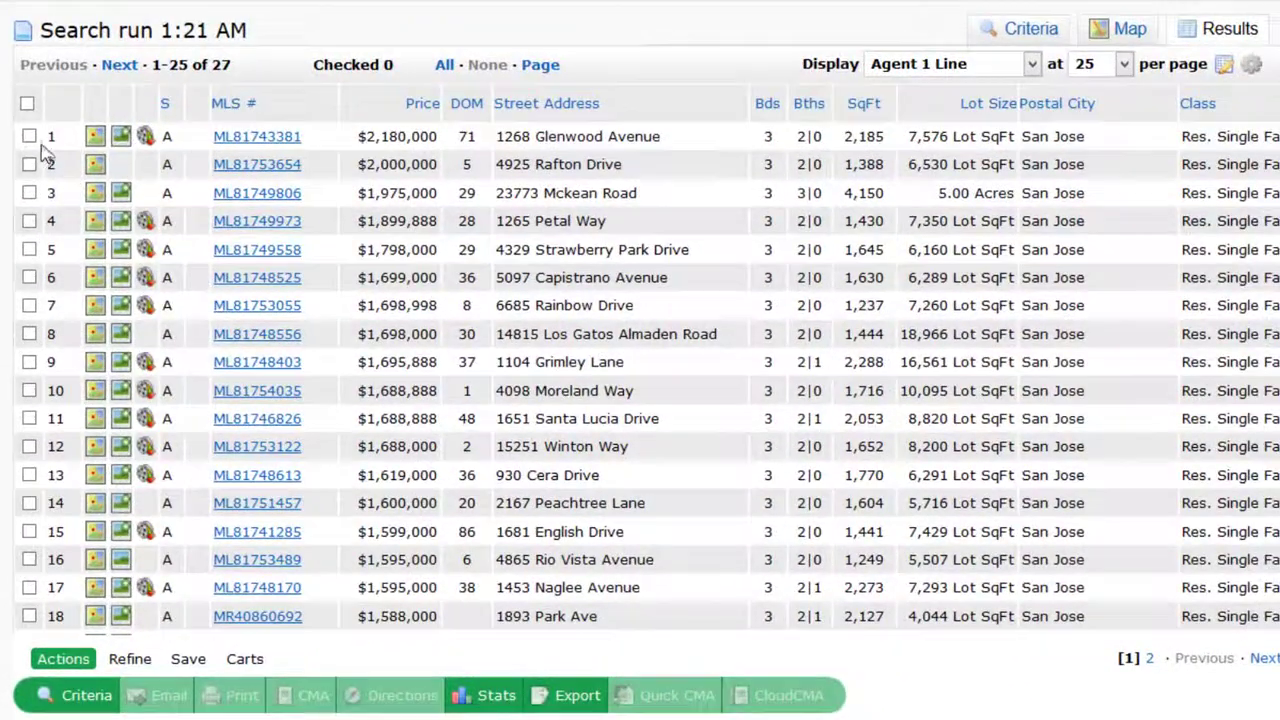
pyautogui.click(32, 81)
pyautogui.click(29, 164)
pyautogui.click(29, 221)
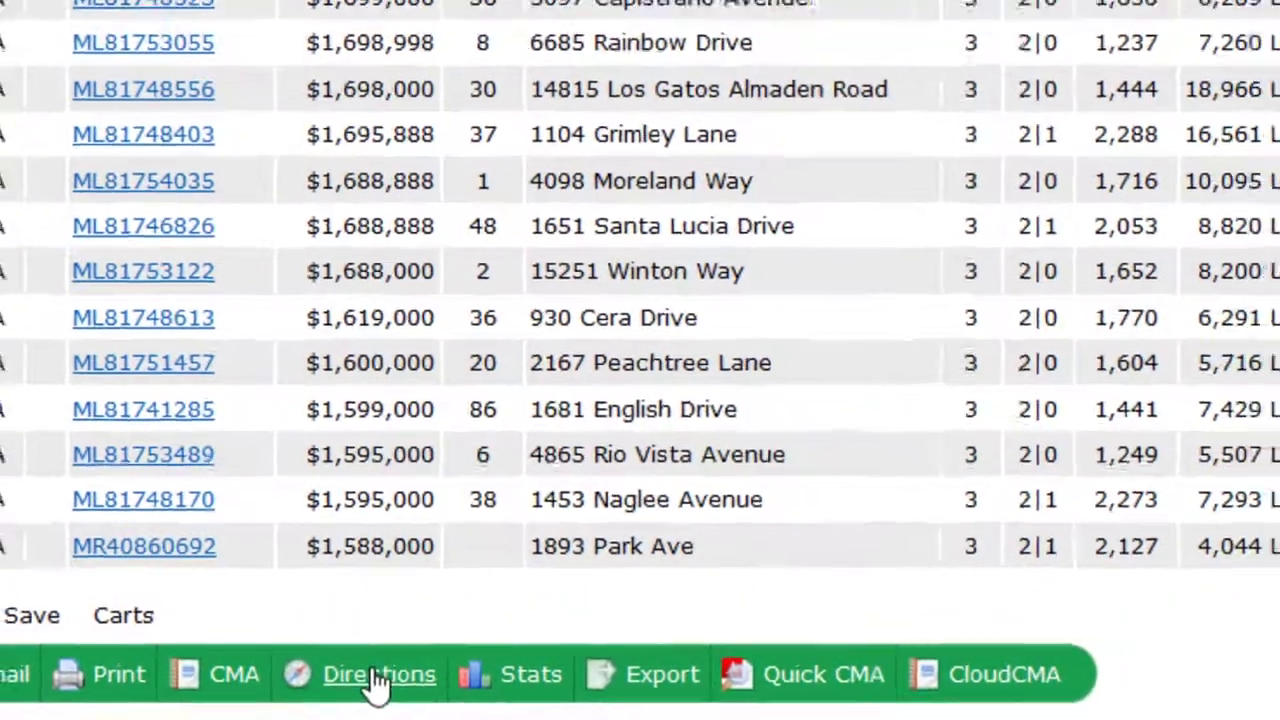
pyautogui.click(378, 676)
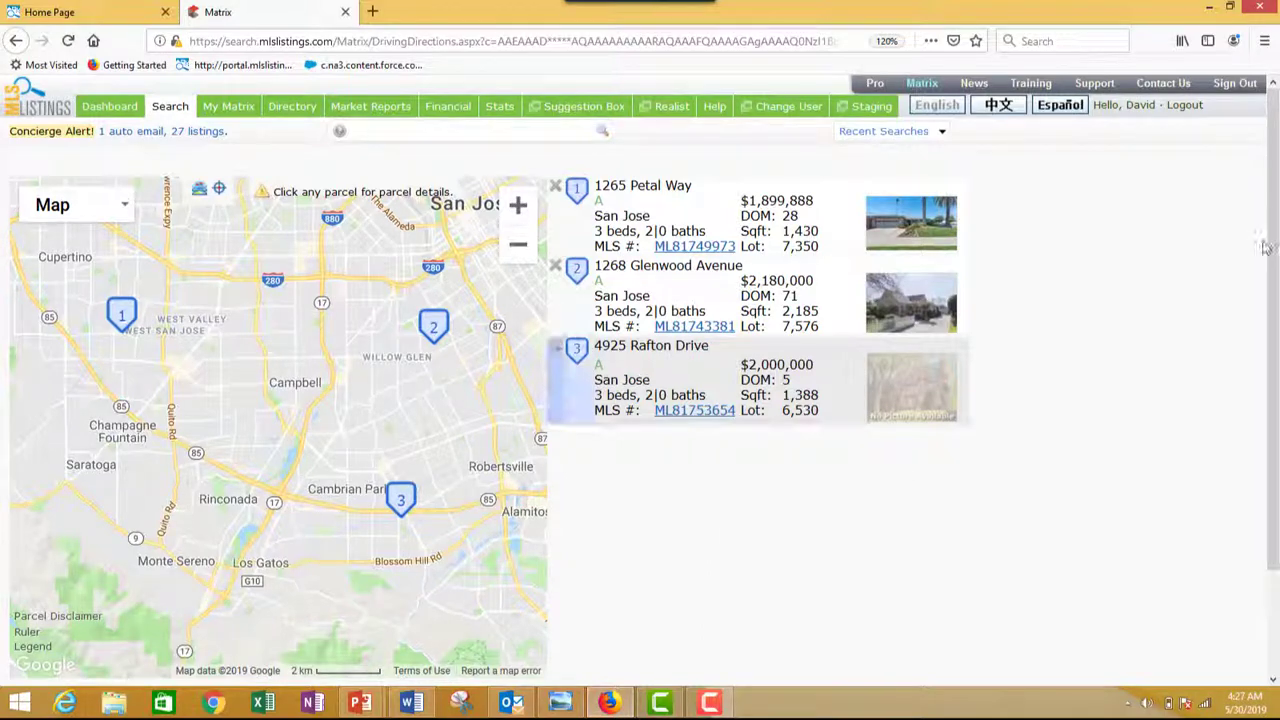
pyautogui.moveTo(1270, 247); pyautogui.dragTo(1270, 356)
pyautogui.scroll(1, 714, 412)
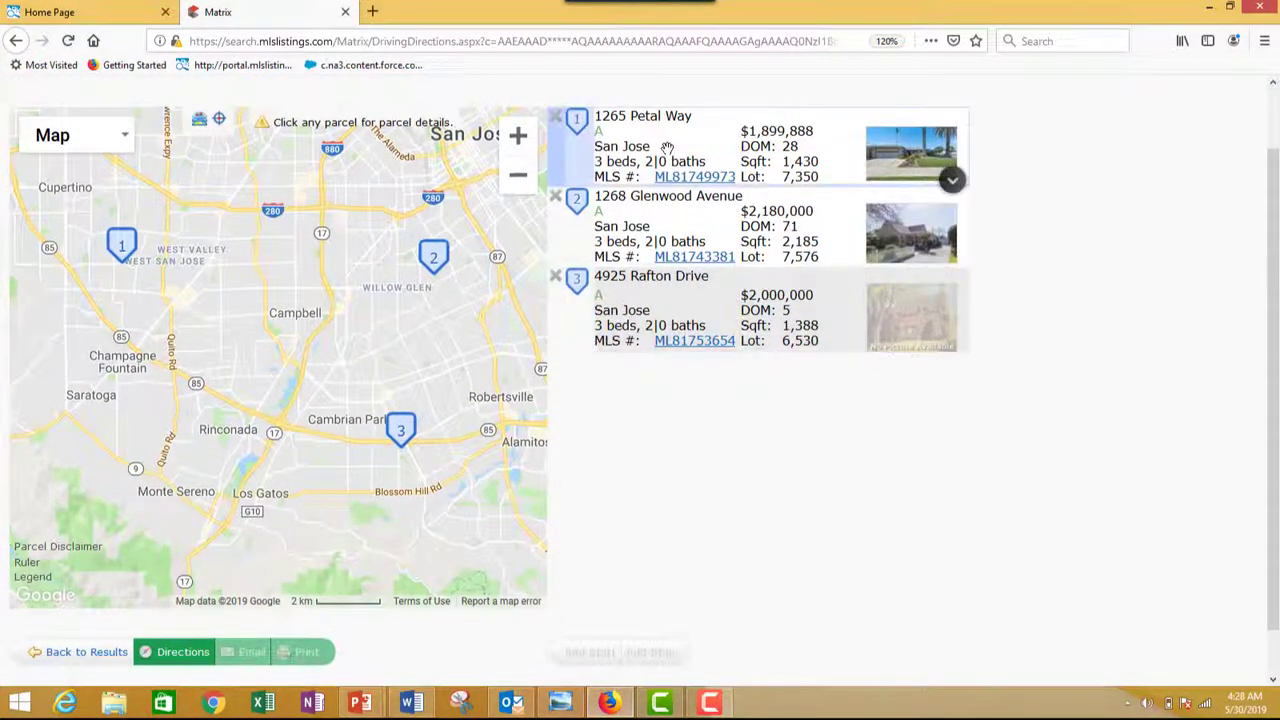
pyautogui.moveTo(667, 148); pyautogui.dragTo(650, 340)
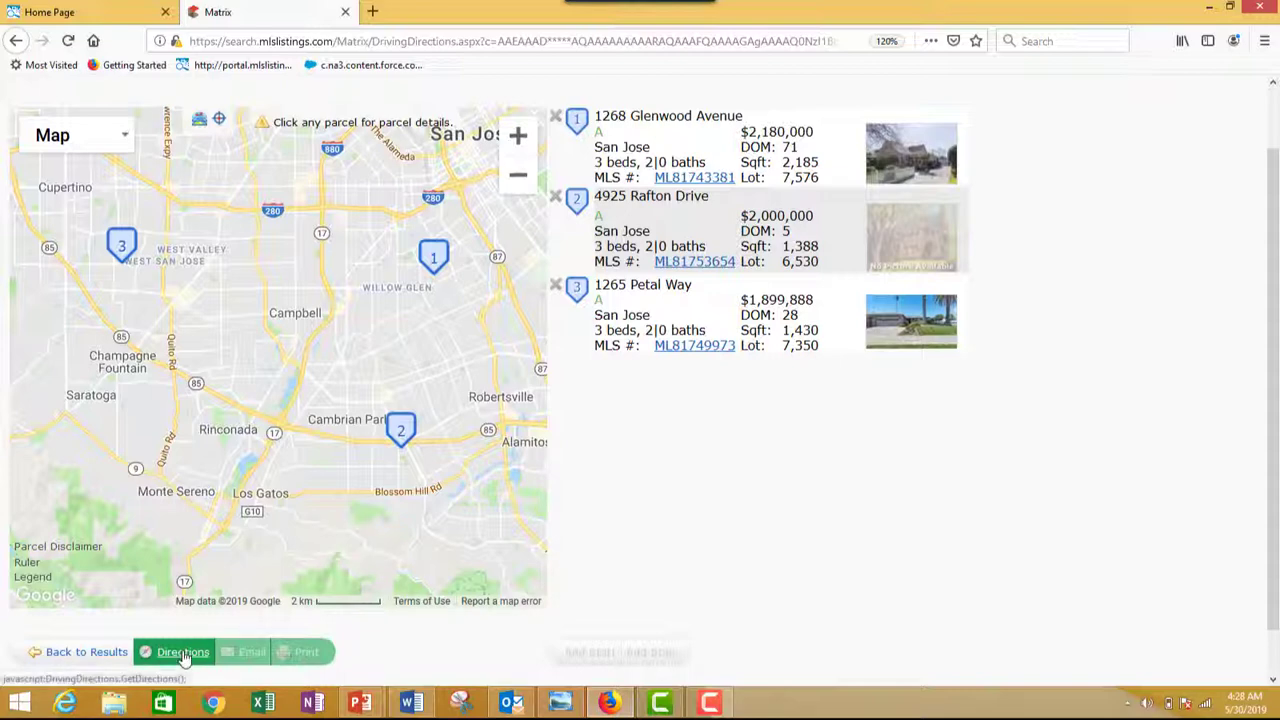
pyautogui.click(183, 653)
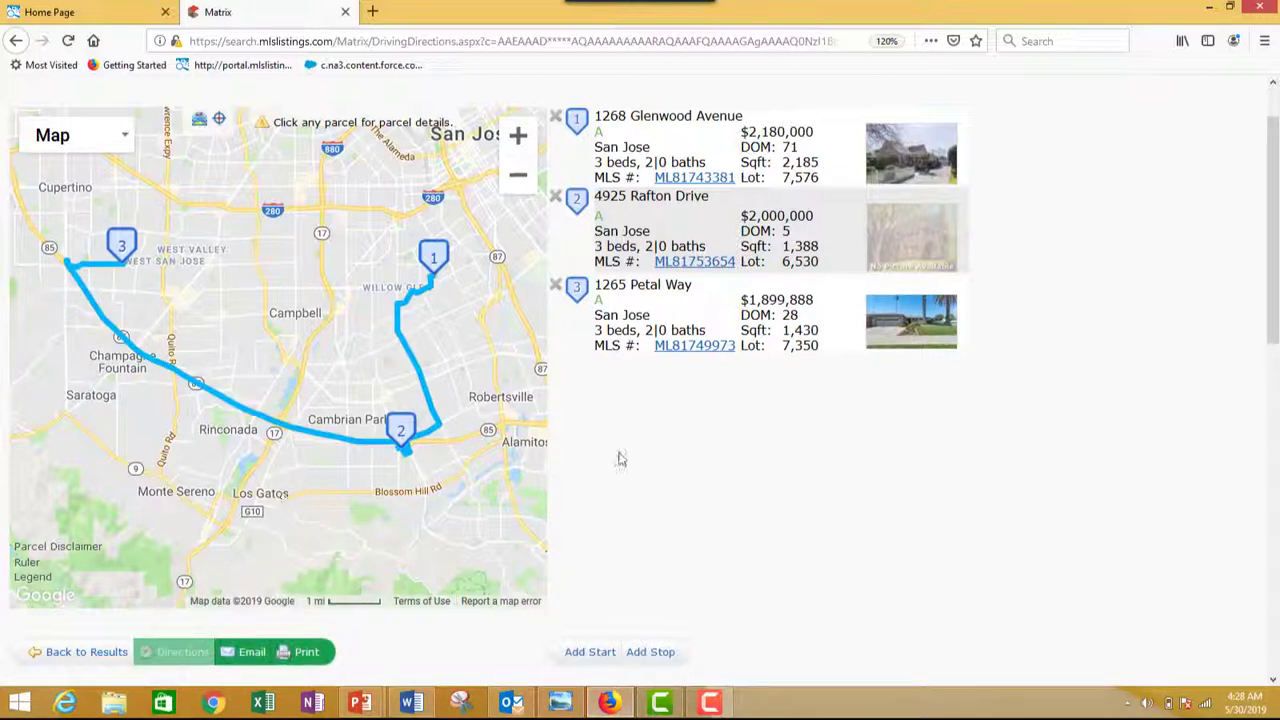
pyautogui.moveTo(1276, 325); pyautogui.dragTo(1274, 650)
pyautogui.scroll(15, 1076, 375)
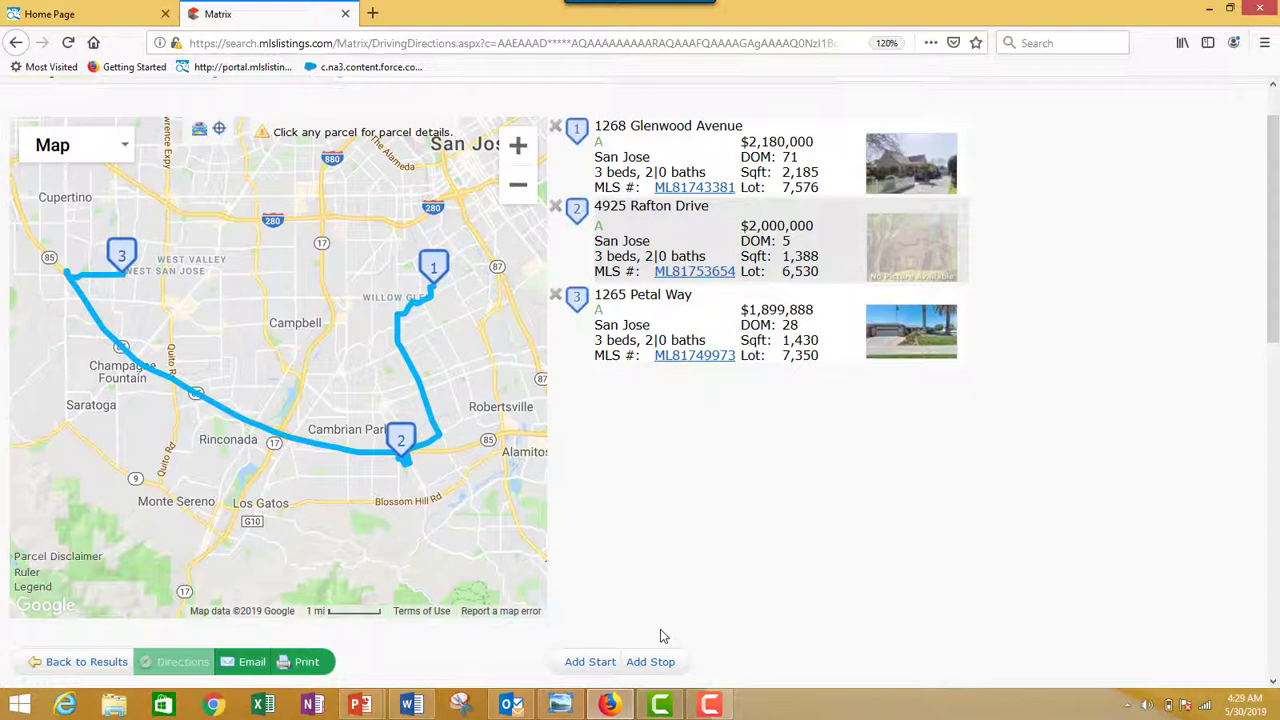
pyautogui.scroll(1, 1097, 311)
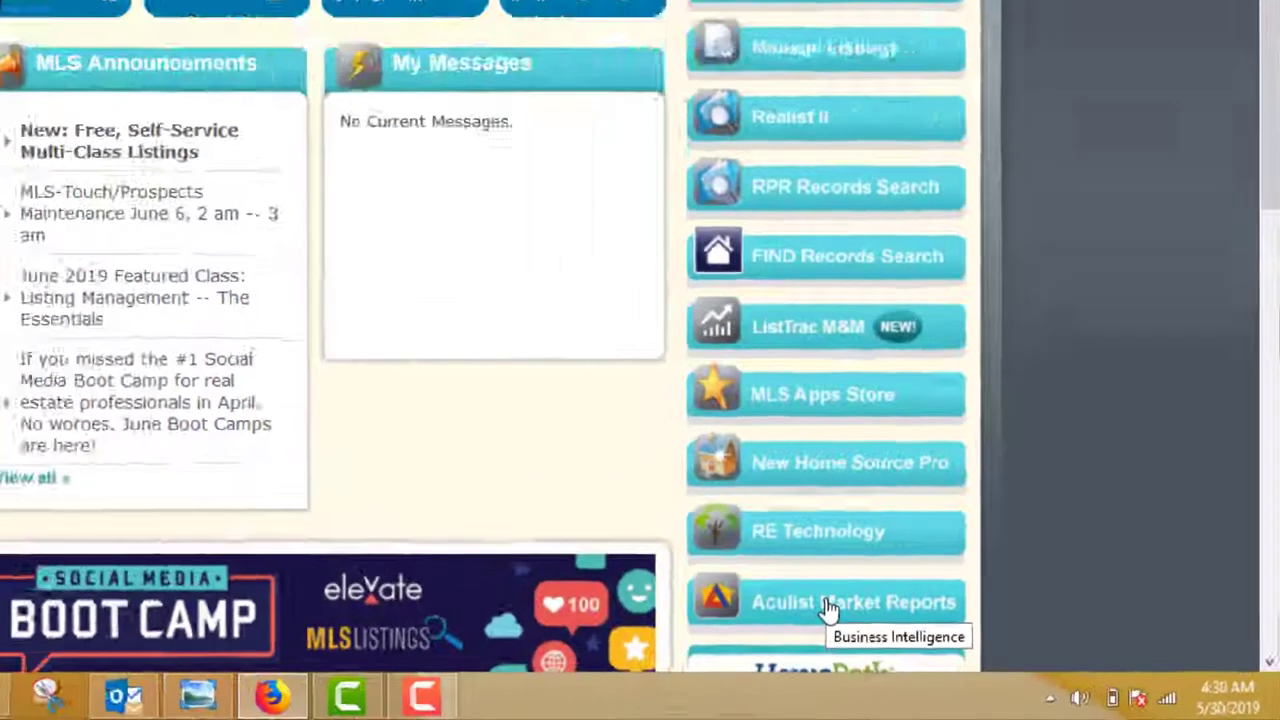
# - Open Aculist Market Reports and search the geography box for 'san jose'
pyautogui.click(712, 578)
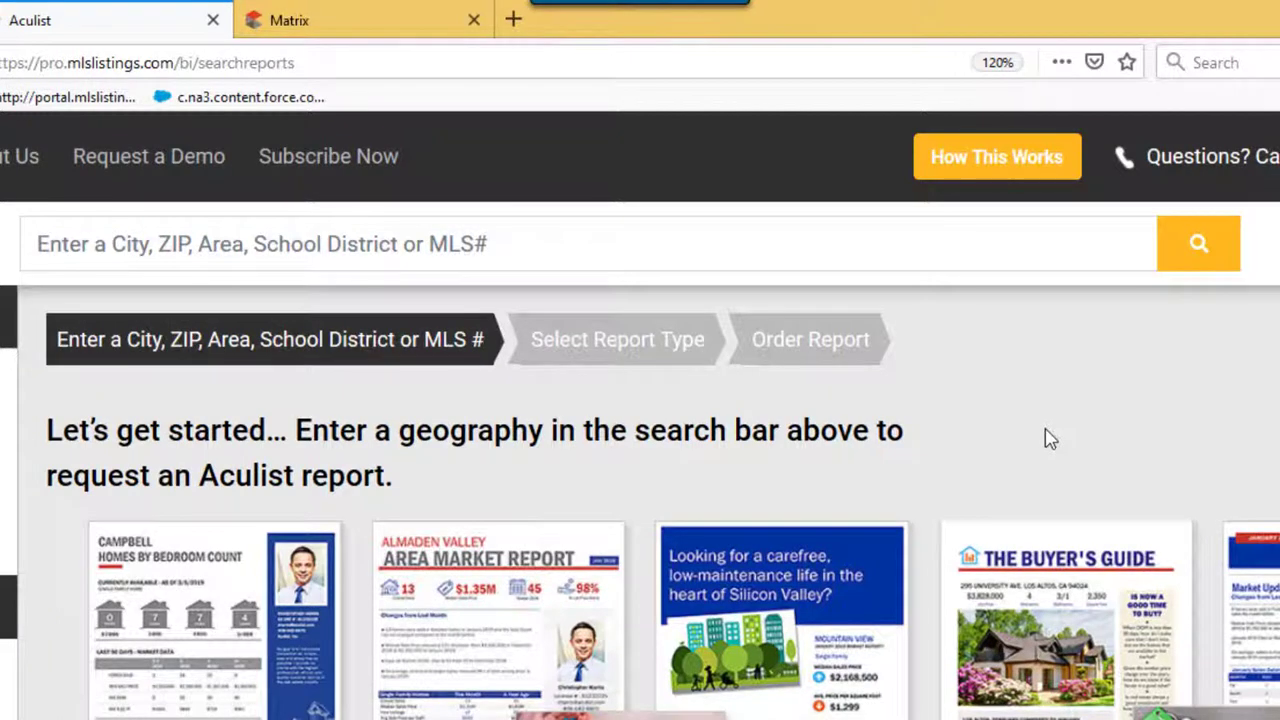
pyautogui.click(477, 248)
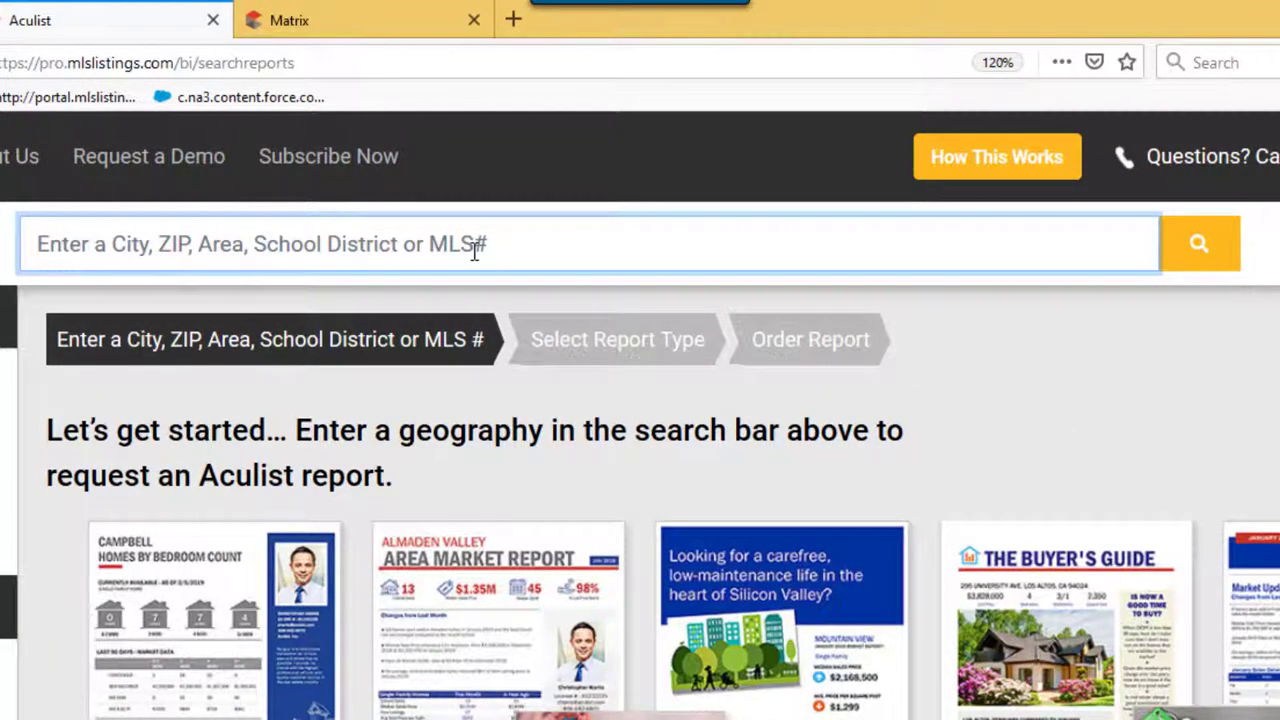
pyautogui.write('san j')
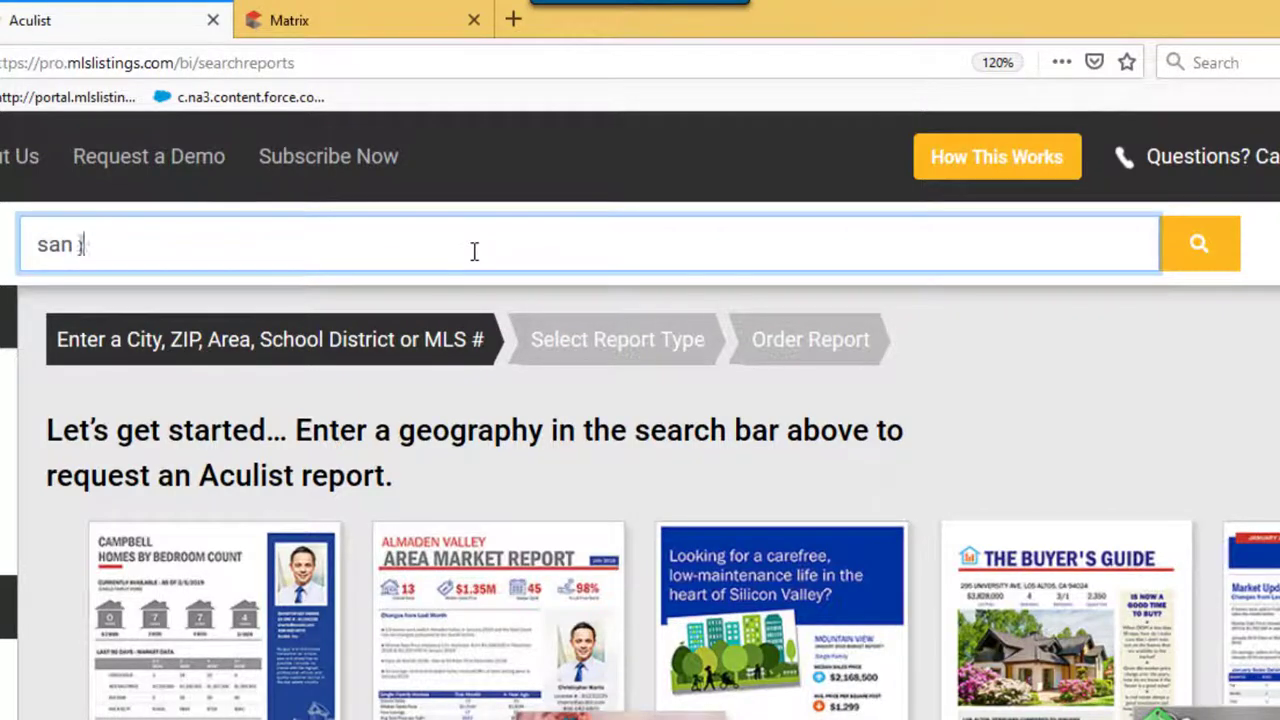
pyautogui.write('ose')
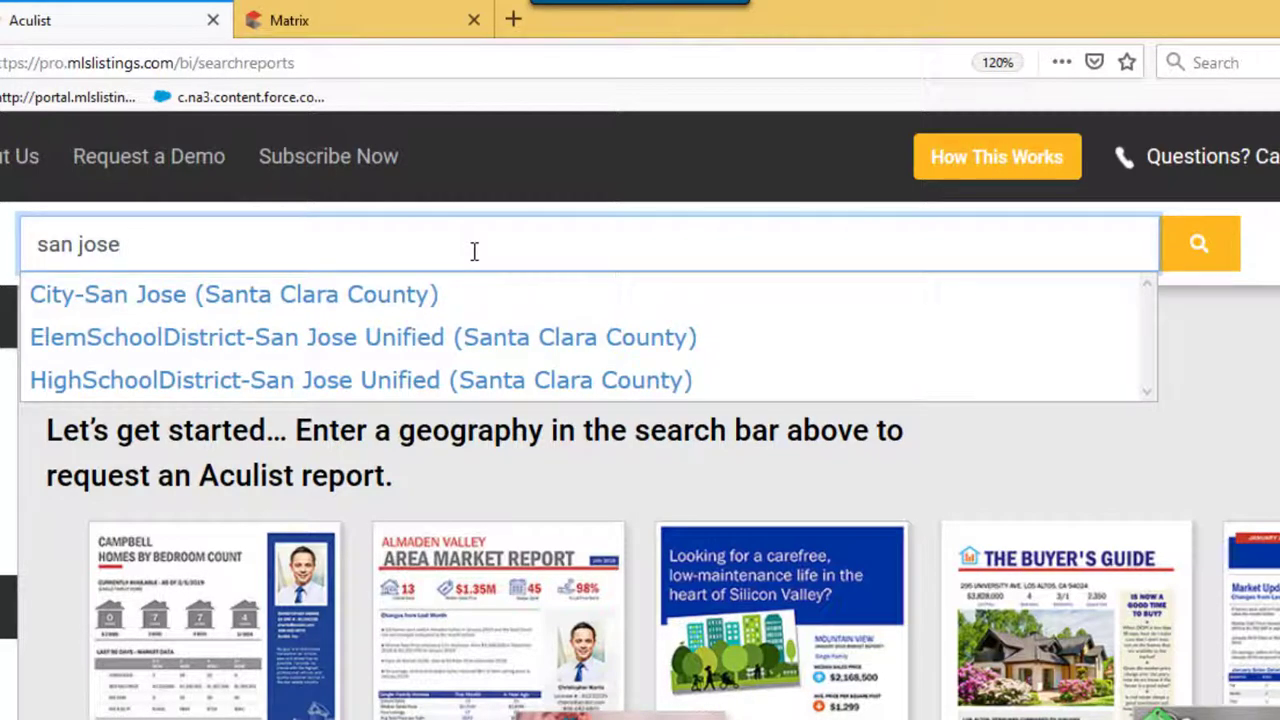
pyautogui.click(436, 294)
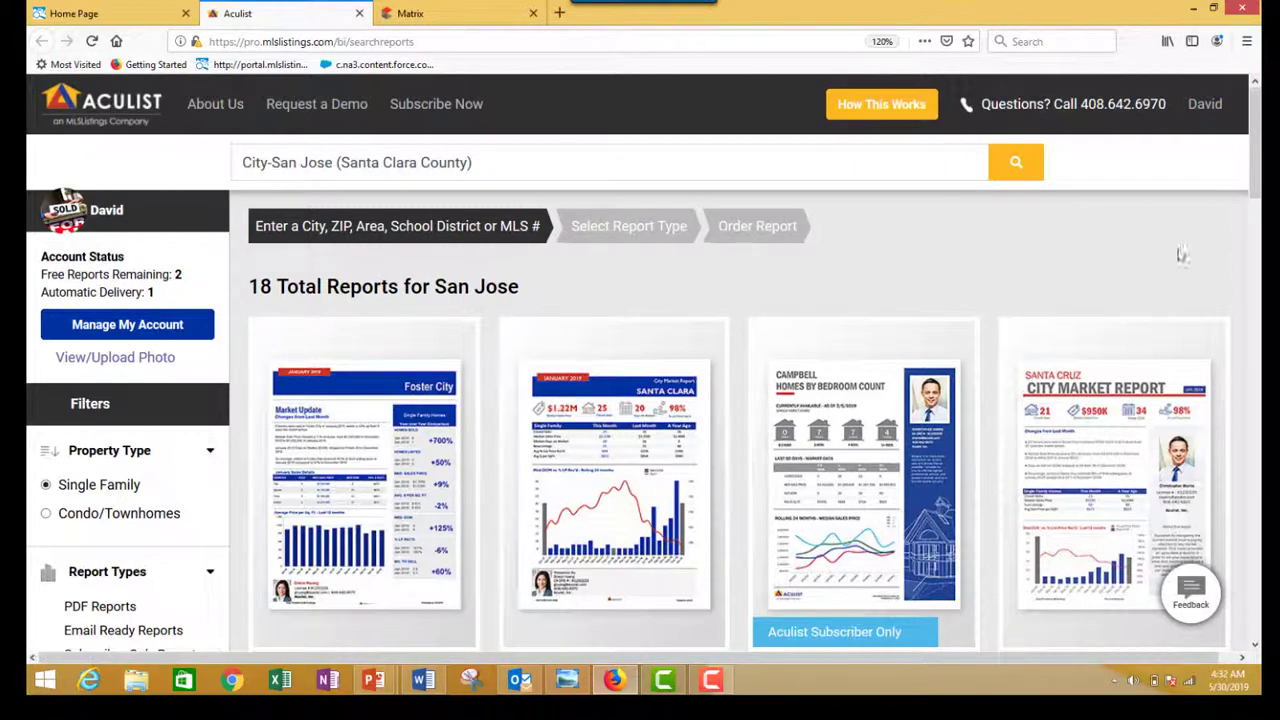
pyautogui.moveTo(1257, 168); pyautogui.dragTo(1259, 195)
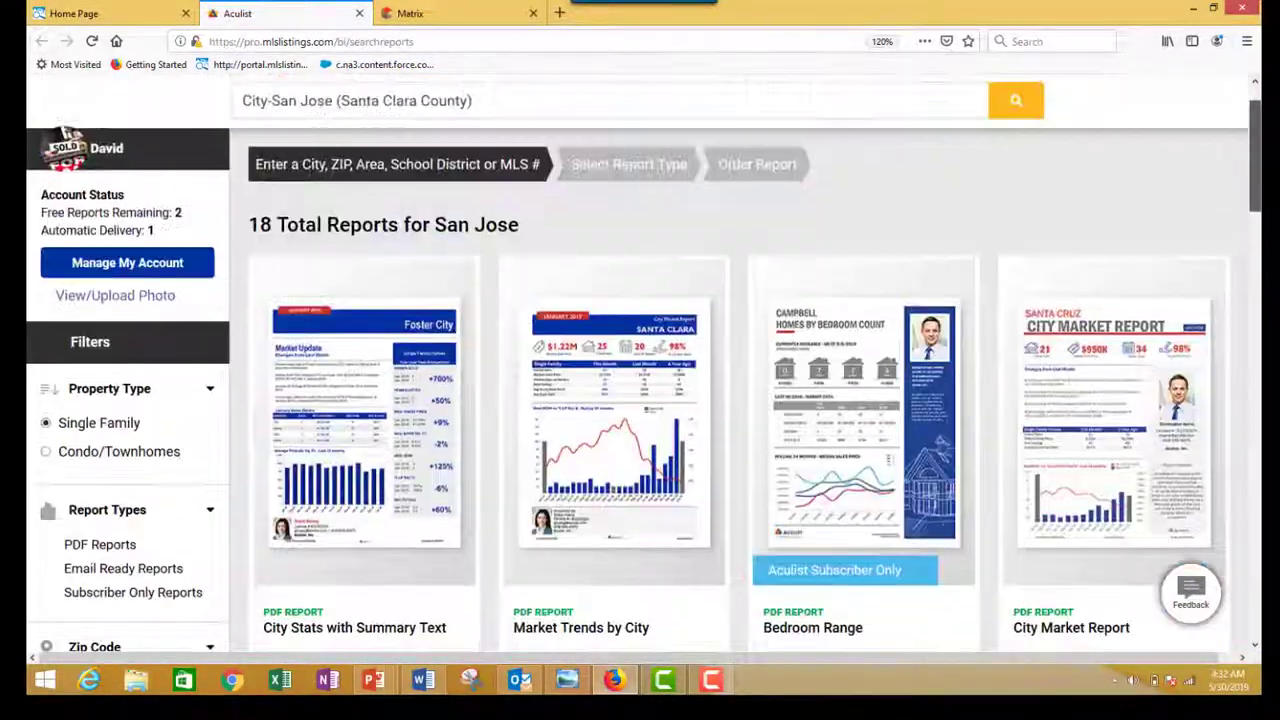
# - Open the San Jose City Market Report details in Aculist, shown free instead of $5.99
pyautogui.click(1088, 378)
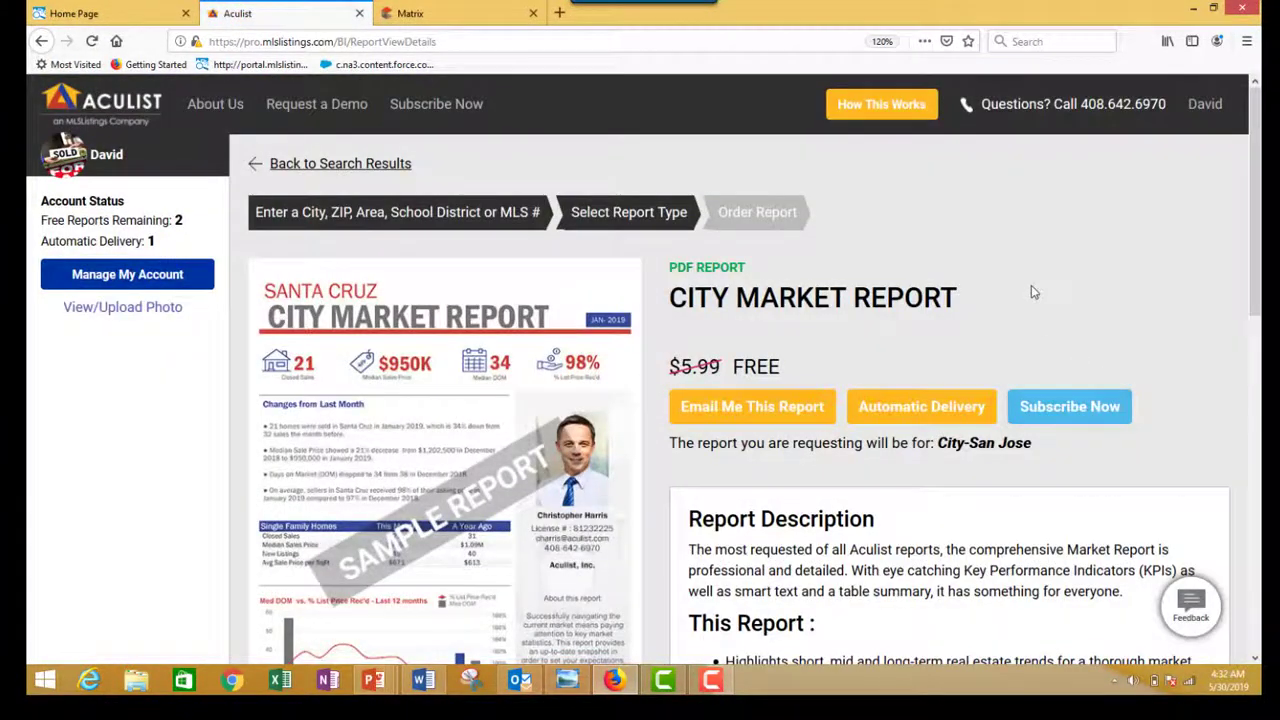